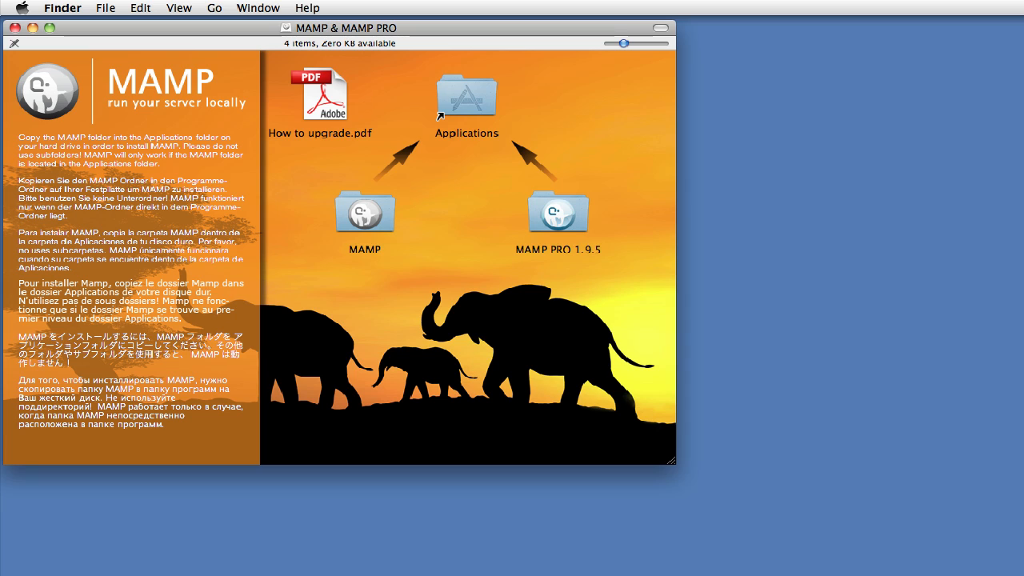
Copy the MAMP folder from the installer window onto the Applications alias.
{"action": "left_click", "coordinate": [362, 223]}
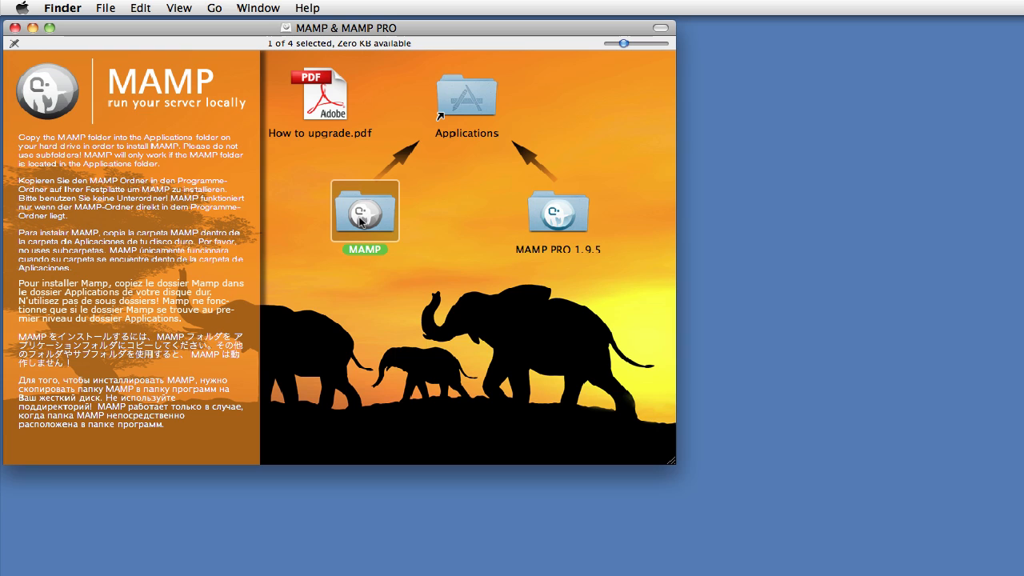
{"action": "left_click_drag", "start_coordinate": [362, 222], "coordinate": [440, 221]}
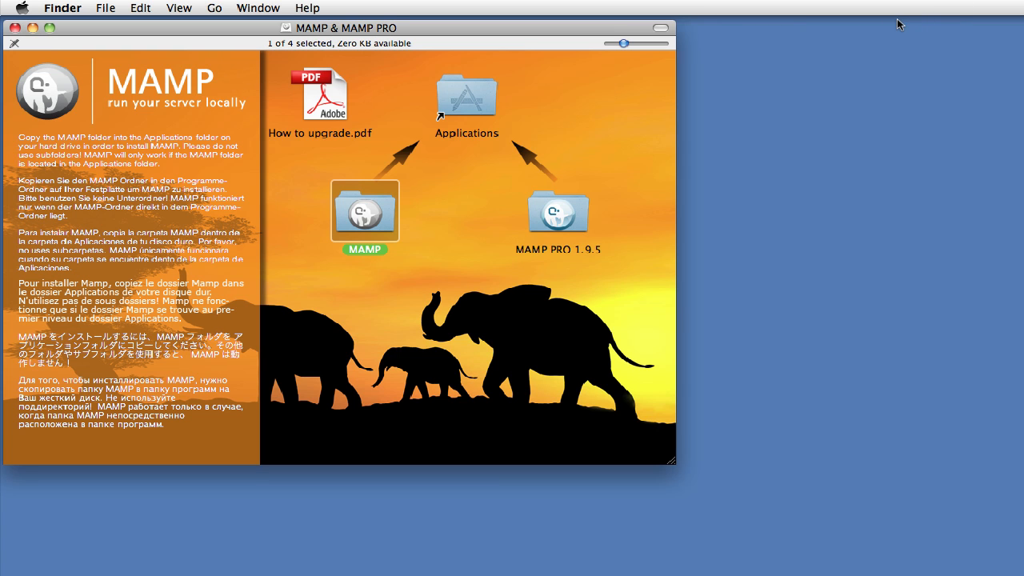
{"action": "left_click", "coordinate": [1021, 45]}
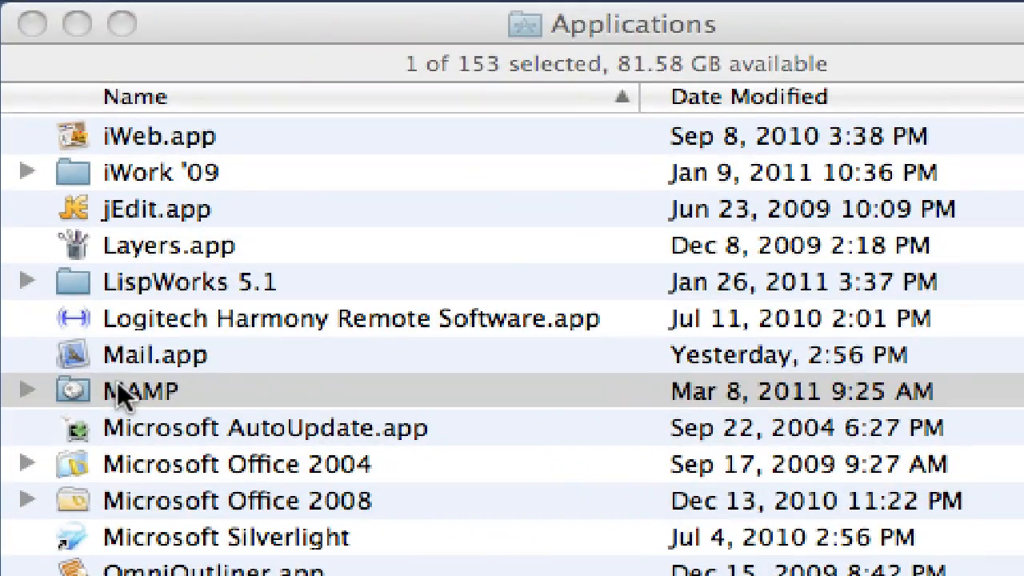
Open the MAMP folder in Applications to locate MAMP.app and the htdocs folder.
{"action": "left_click", "coordinate": [52, 162]}
{"action": "double_click", "coordinate": [112, 384]}
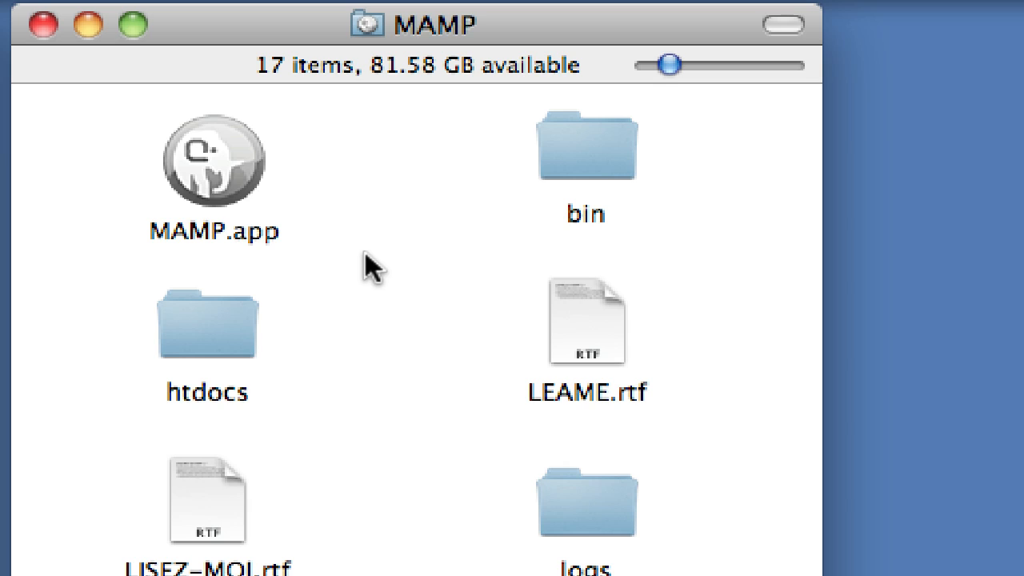
{"action": "left_click", "coordinate": [242, 156]}
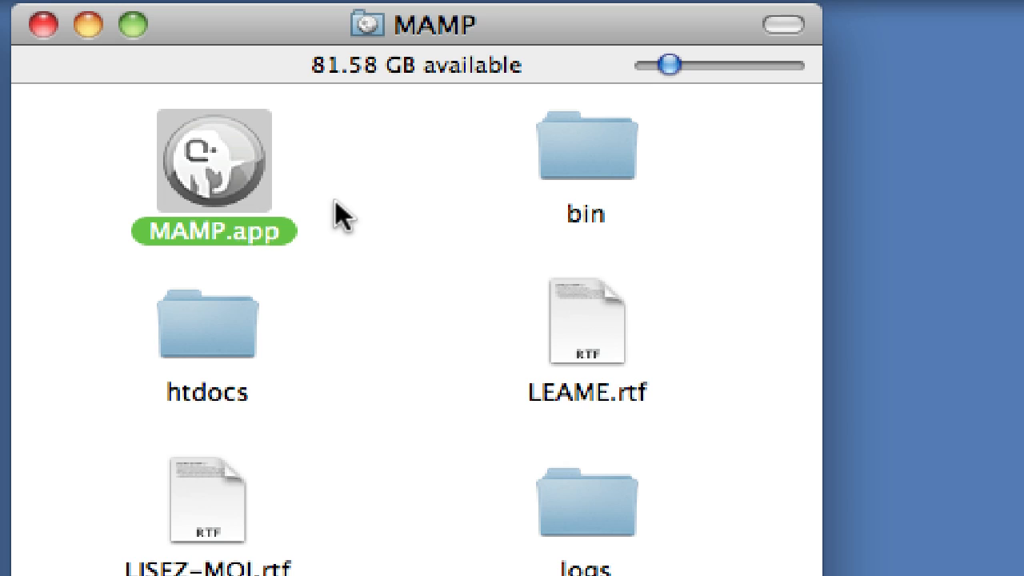
{"action": "left_click", "coordinate": [237, 340]}
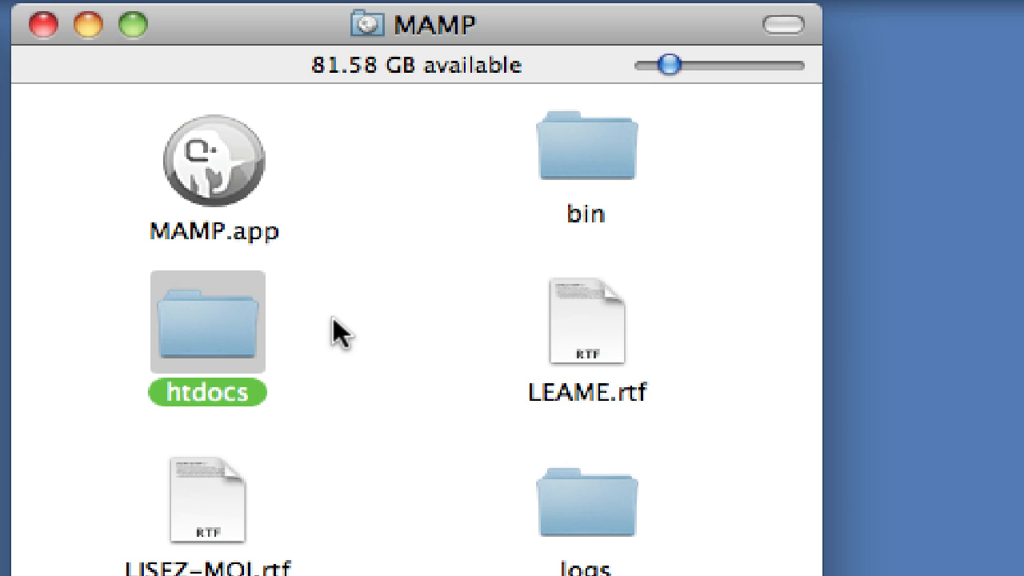
{"action": "left_click", "coordinate": [333, 316]}
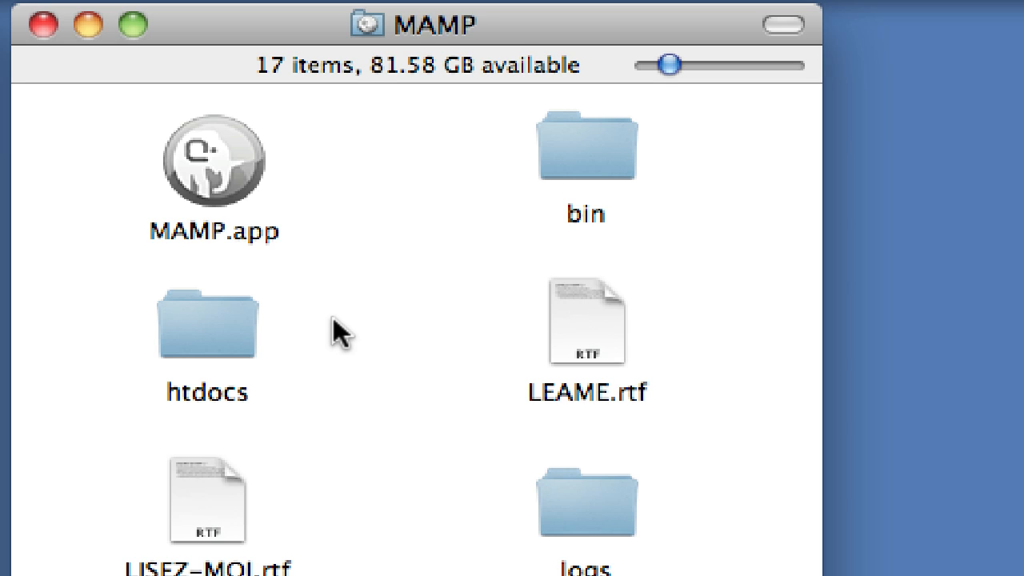
{"action": "left_click", "coordinate": [227, 148]}
Launch MAMP.app so its servers start and the localhost:8888 start page loads.
{"action": "double_click", "coordinate": [226, 148]}
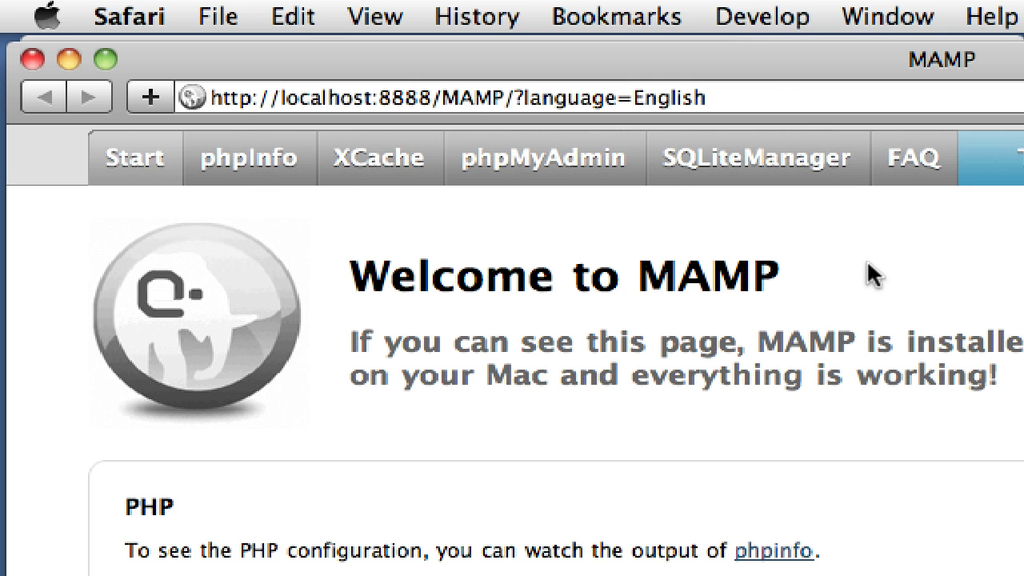
{"action": "left_click", "coordinate": [782, 96]}
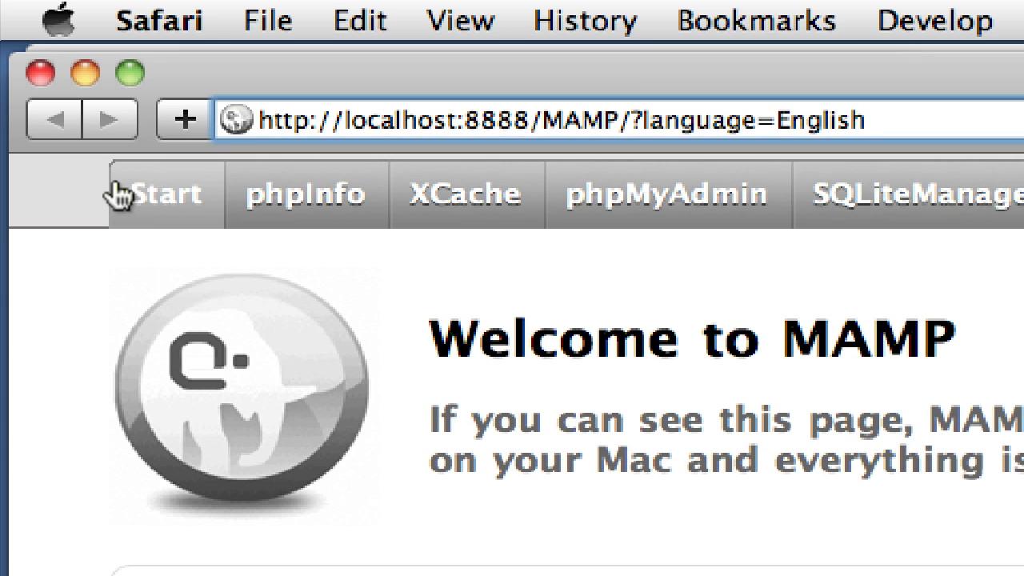
In phpMyAdmin, create a new database named 'wordpress'.
{"action": "left_click", "coordinate": [645, 210]}
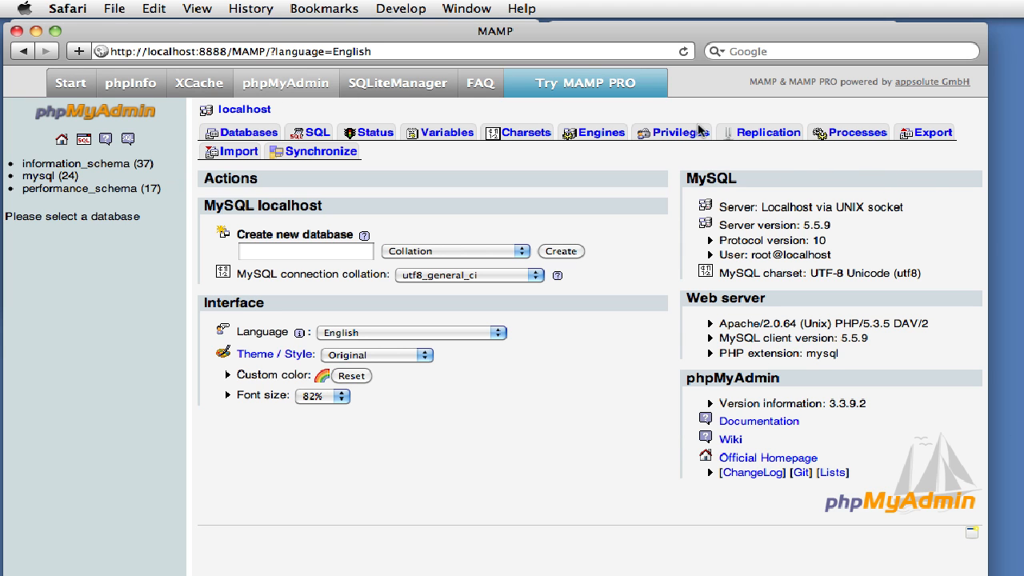
{"action": "left_click", "coordinate": [323, 254]}
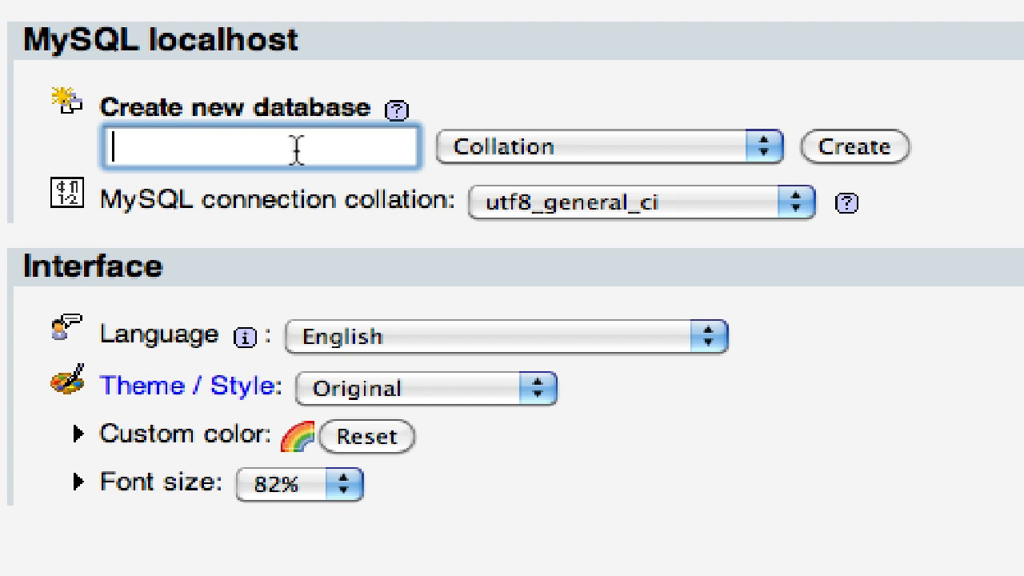
{"action": "type", "text": "wordp"}
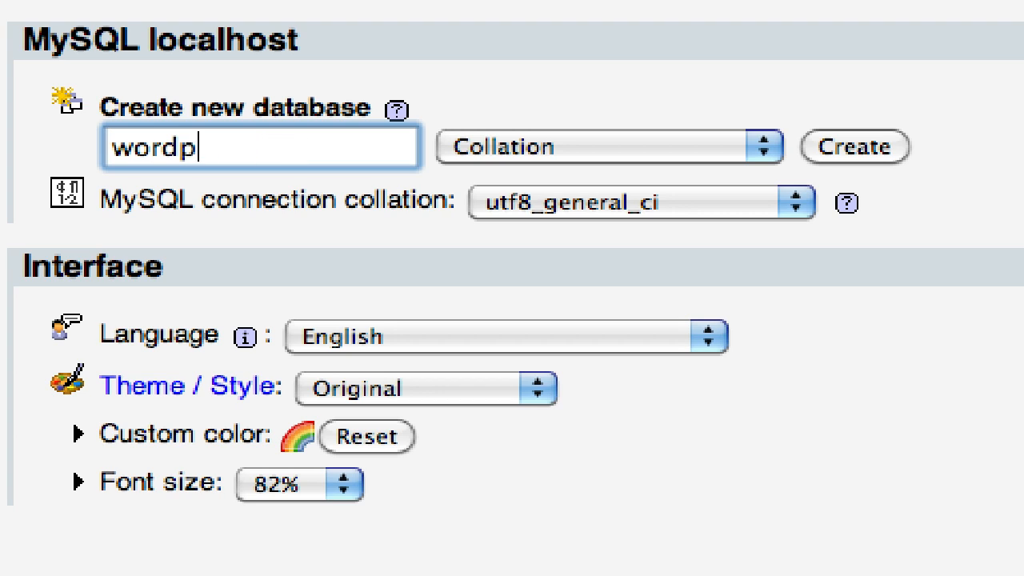
{"action": "type", "text": "ress"}
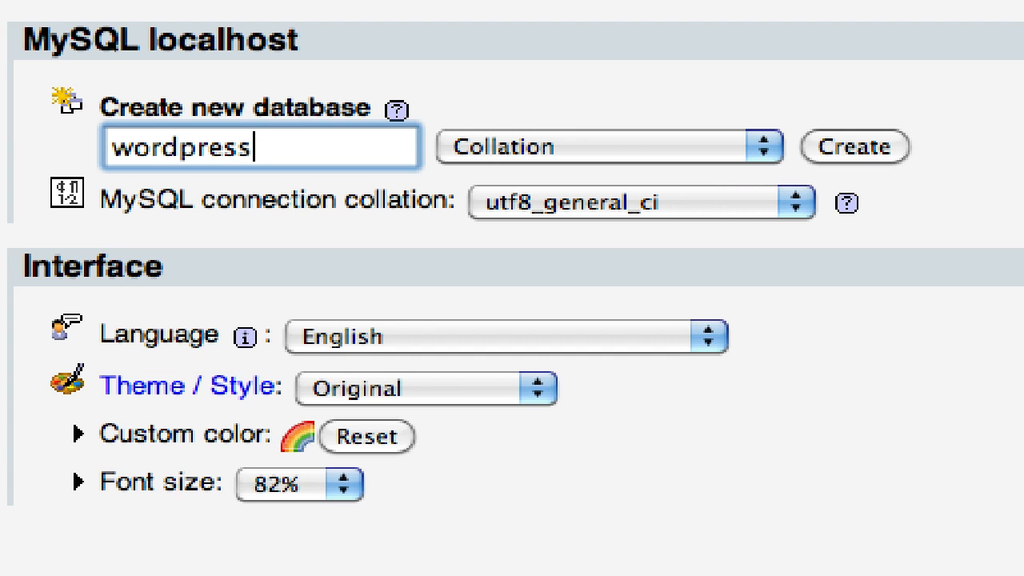
{"action": "left_click", "coordinate": [871, 147]}
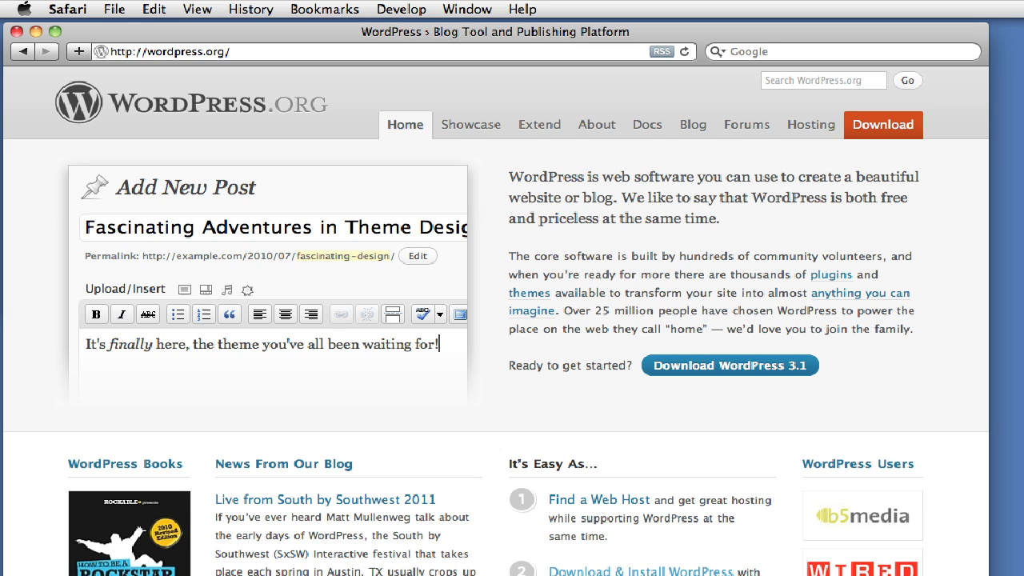
Download the WordPress 3.1 zip from wordpress.org.
{"action": "left_click", "coordinate": [693, 372]}
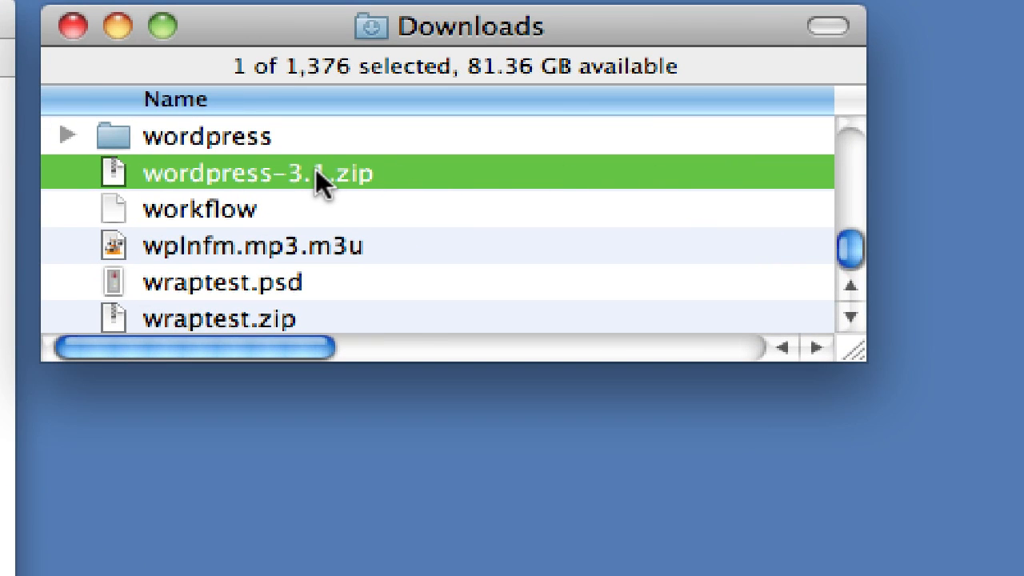
Open MAMP's htdocs folder and move the unzipped wordpress folder into it.
{"action": "left_click", "coordinate": [210, 144]}
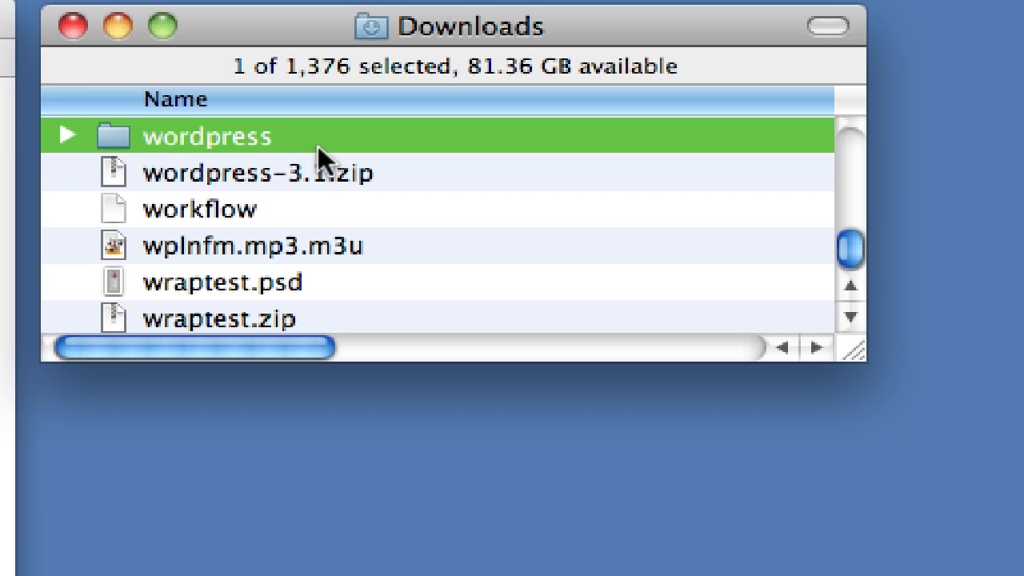
{"action": "left_click", "coordinate": [6, 160]}
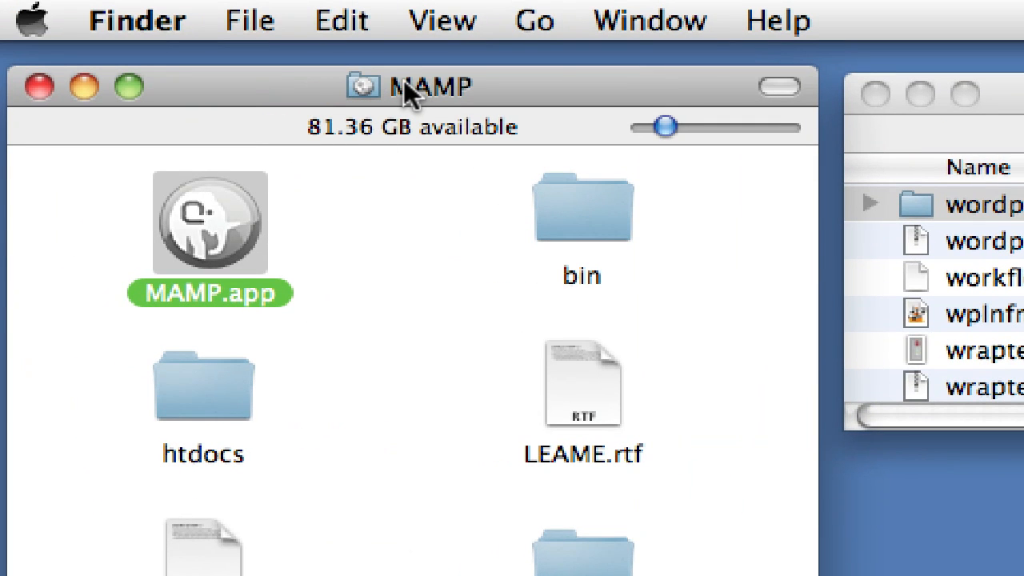
{"action": "left_click", "coordinate": [212, 388]}
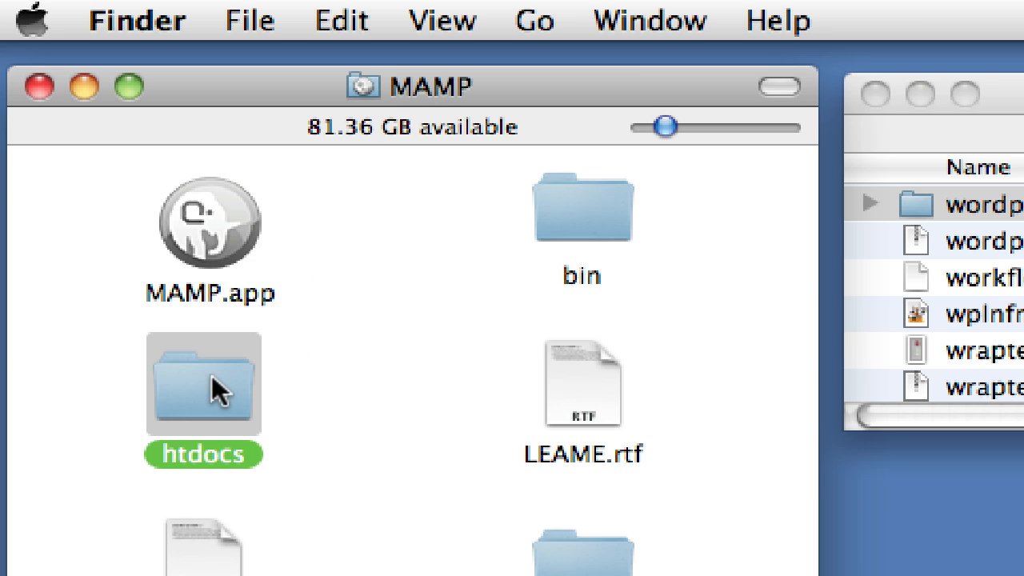
{"action": "double_click", "coordinate": [225, 394]}
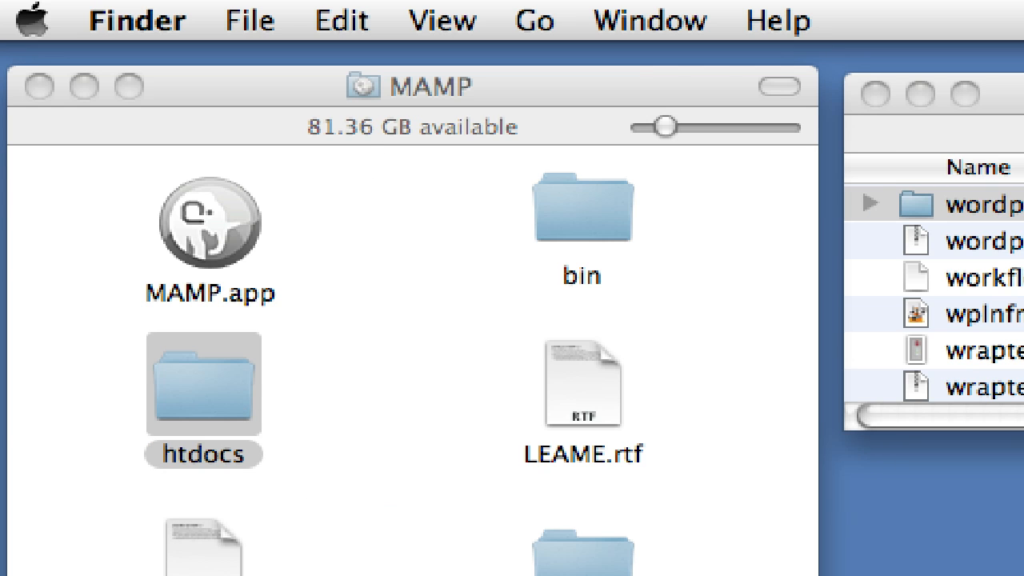
{"action": "left_click_drag", "start_coordinate": [433, 572], "coordinate": [400, 466]}
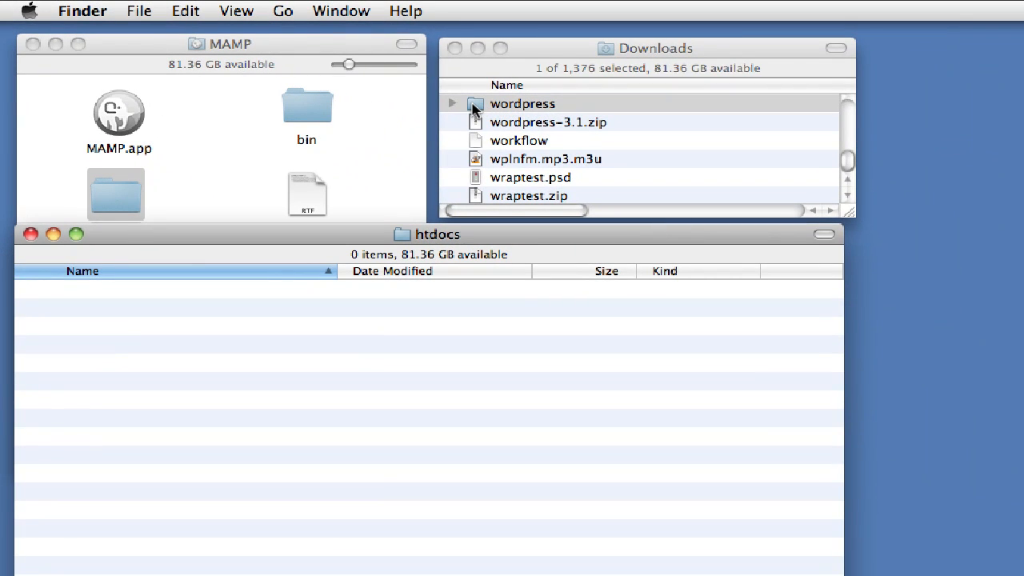
{"action": "left_click_drag", "start_coordinate": [493, 109], "coordinate": [377, 389]}
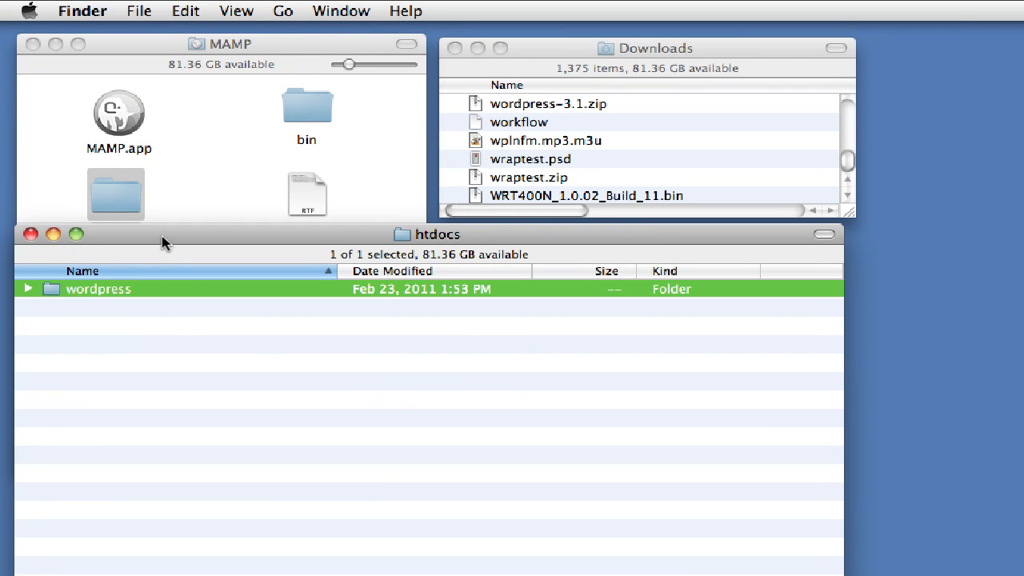
{"action": "left_click_drag", "start_coordinate": [165, 237], "coordinate": [339, 242]}
{"action": "left_click", "coordinate": [379, 464]}
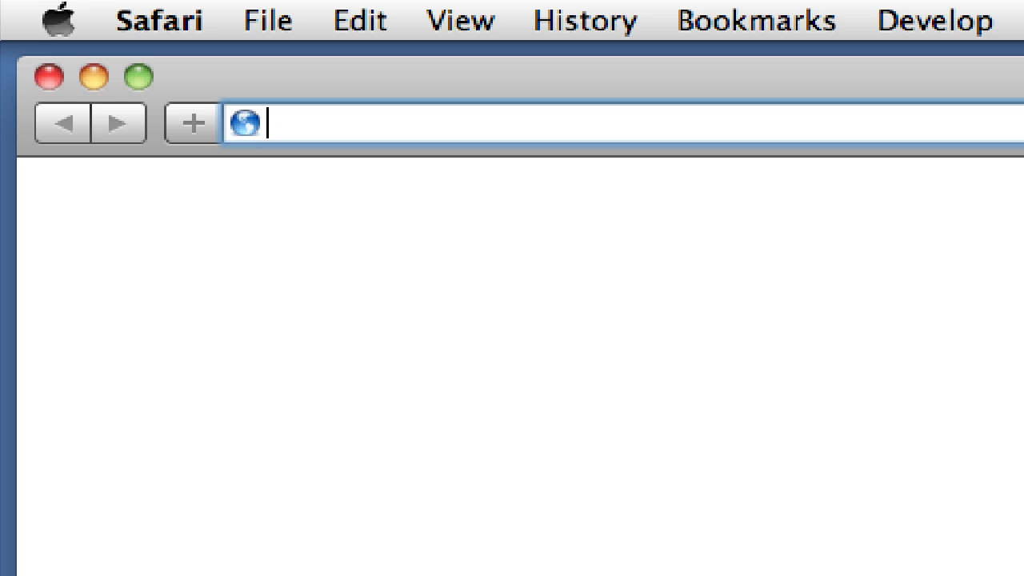
Load localhost:8888/wordpress in Safari without the suggested address completion.
{"action": "type", "text": "localhost:"}
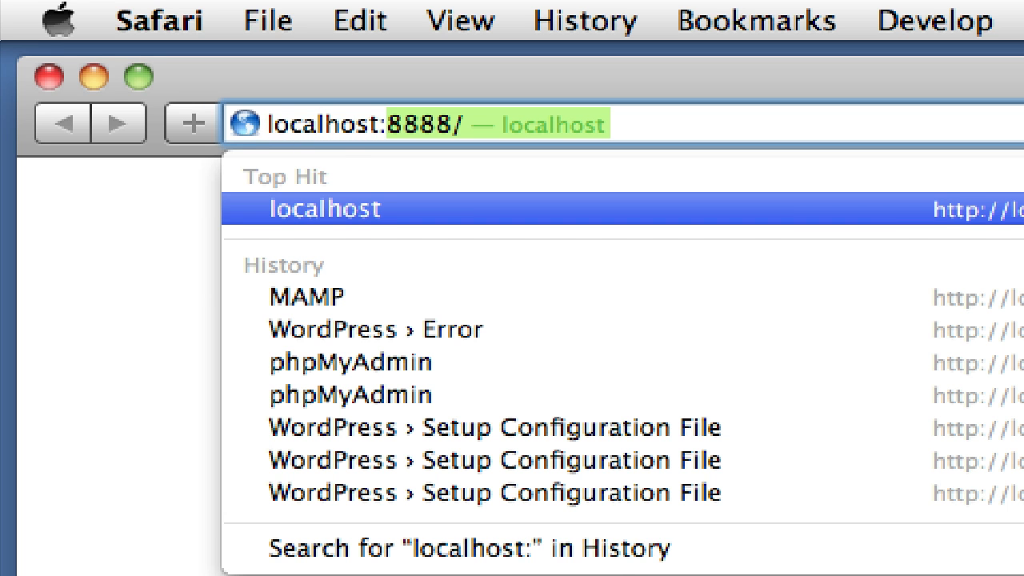
{"action": "type", "text": "8888"}
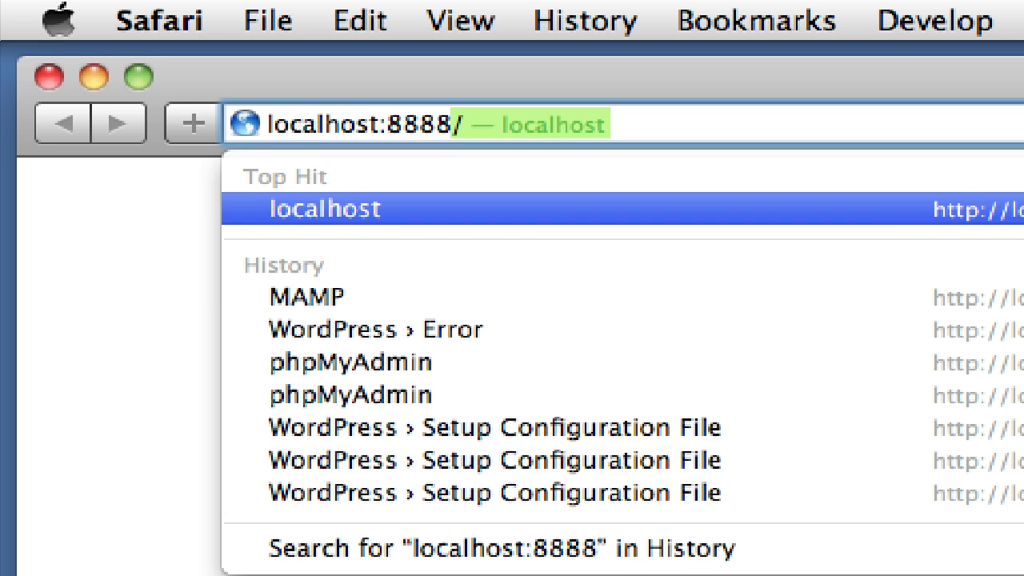
{"action": "type", "text": "/"}
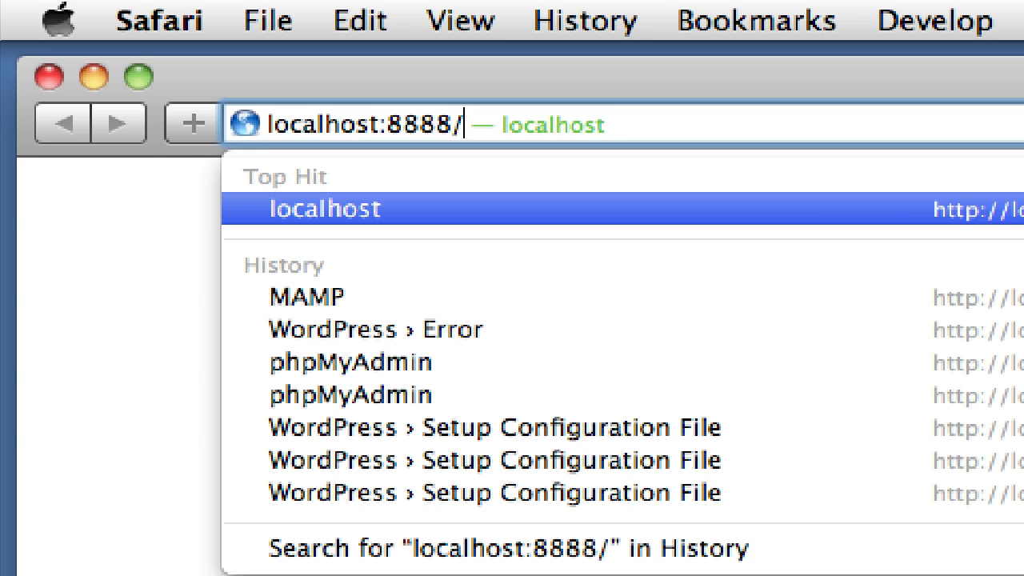
{"action": "type", "text": "wordpr"}
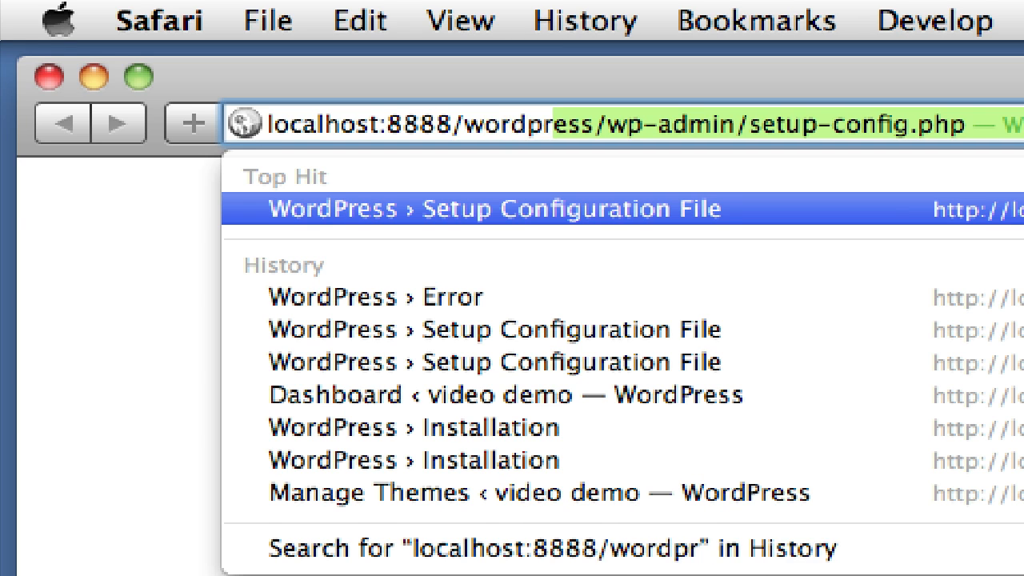
{"action": "type", "text": "ess"}
{"action": "key", "text": "BackSpace"}
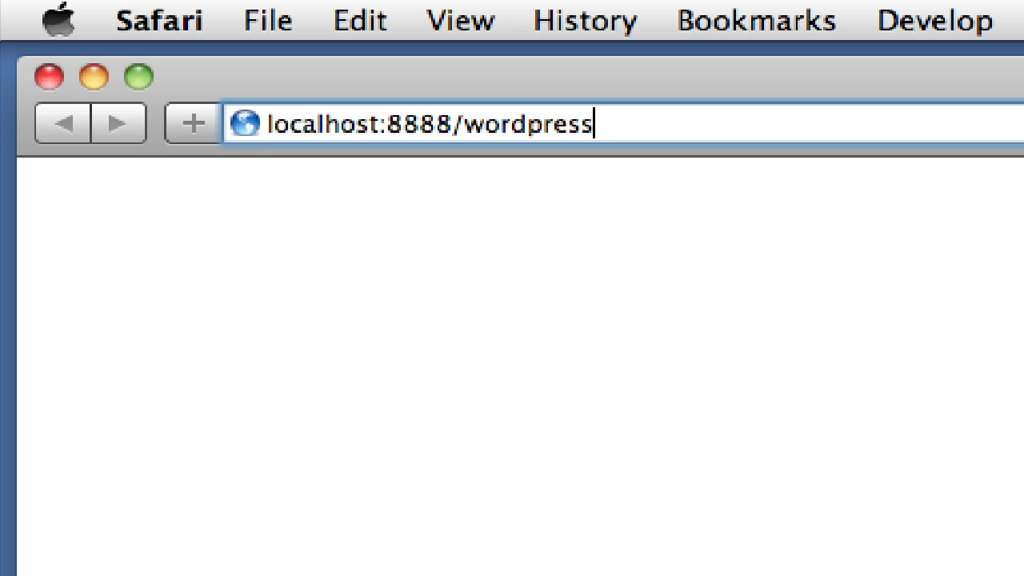
{"action": "key", "text": "Return"}
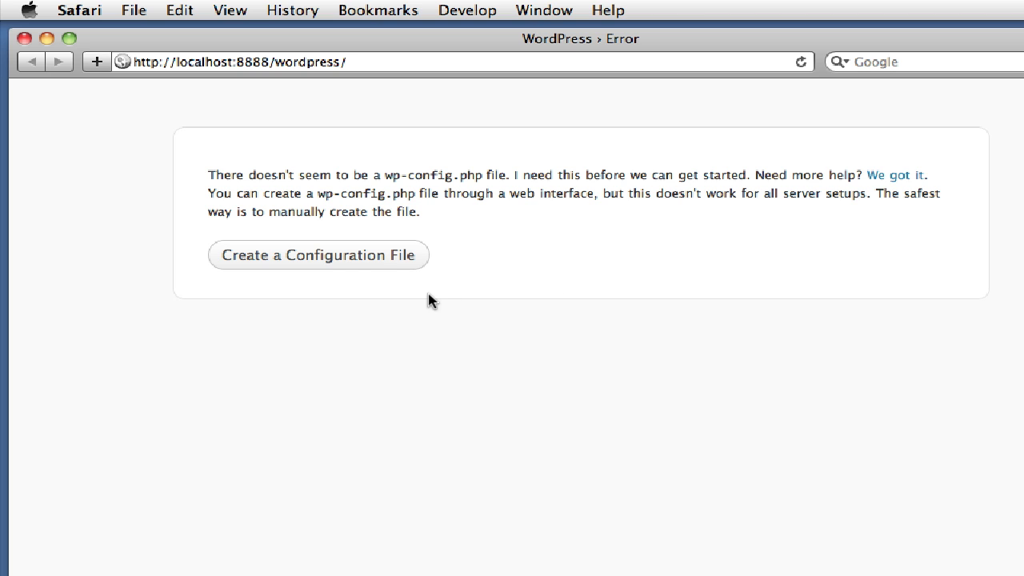
Start creating wp-config.php and keep 'wordpress' as the database name.
{"action": "left_click", "coordinate": [317, 256]}
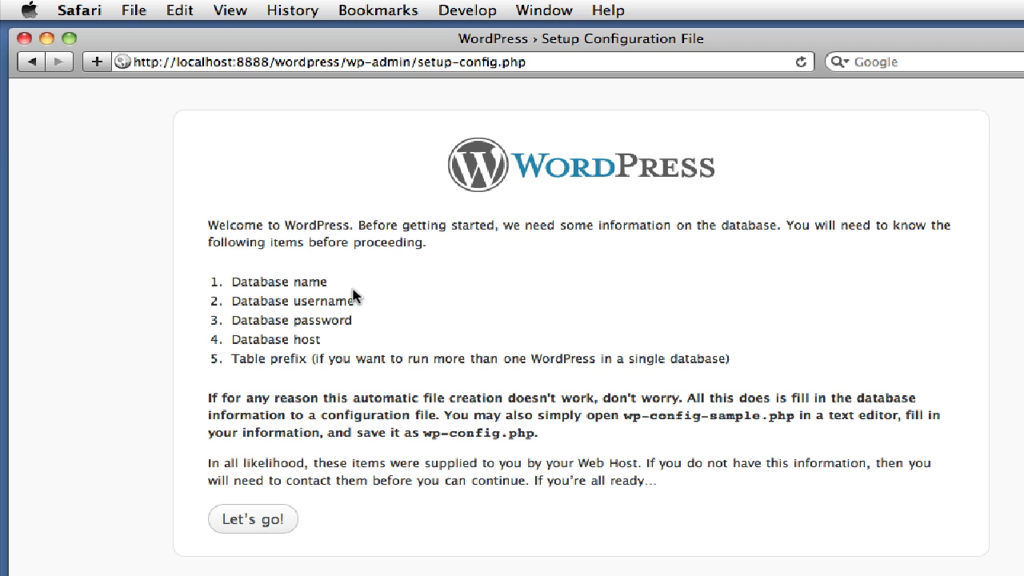
{"action": "left_click", "coordinate": [265, 525]}
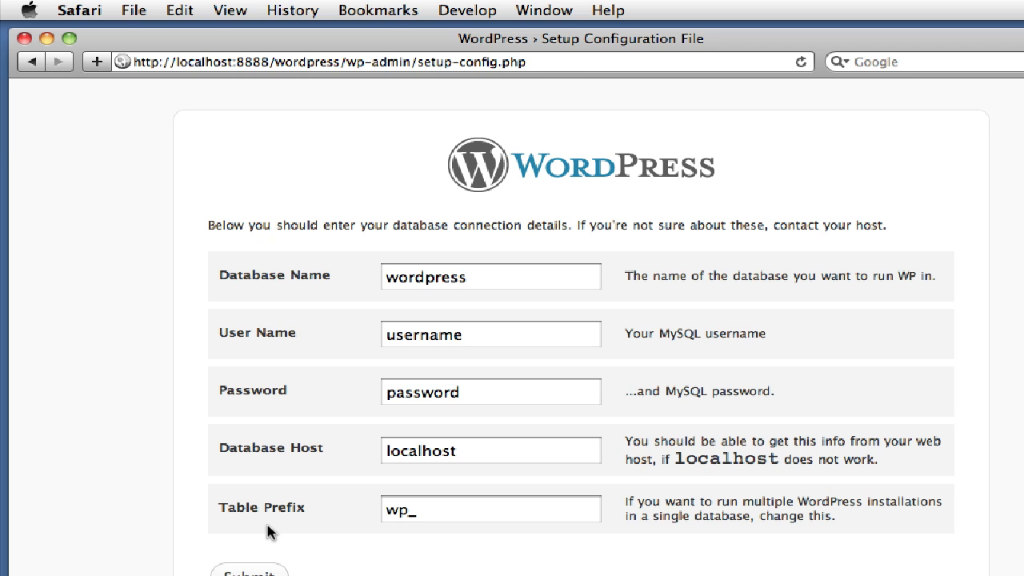
{"action": "left_click", "coordinate": [480, 339]}
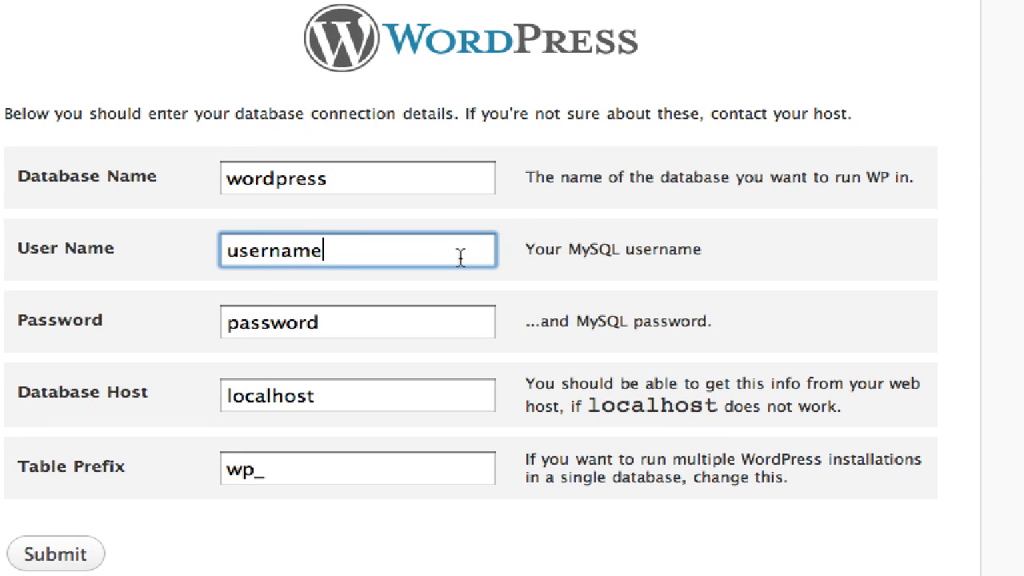
{"action": "left_click", "coordinate": [357, 166]}
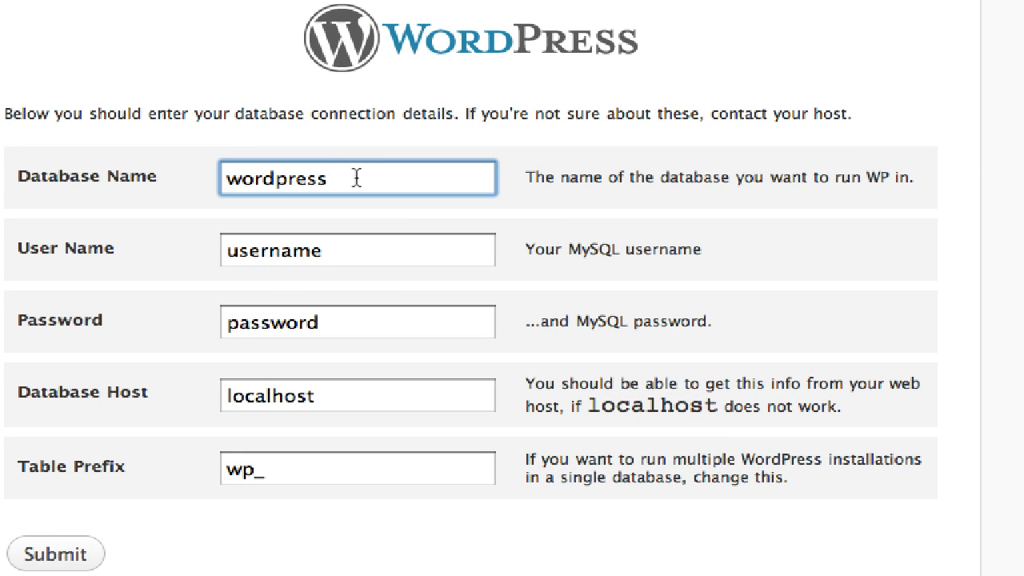
{"action": "left_click_drag", "start_coordinate": [357, 174], "coordinate": [213, 178]}
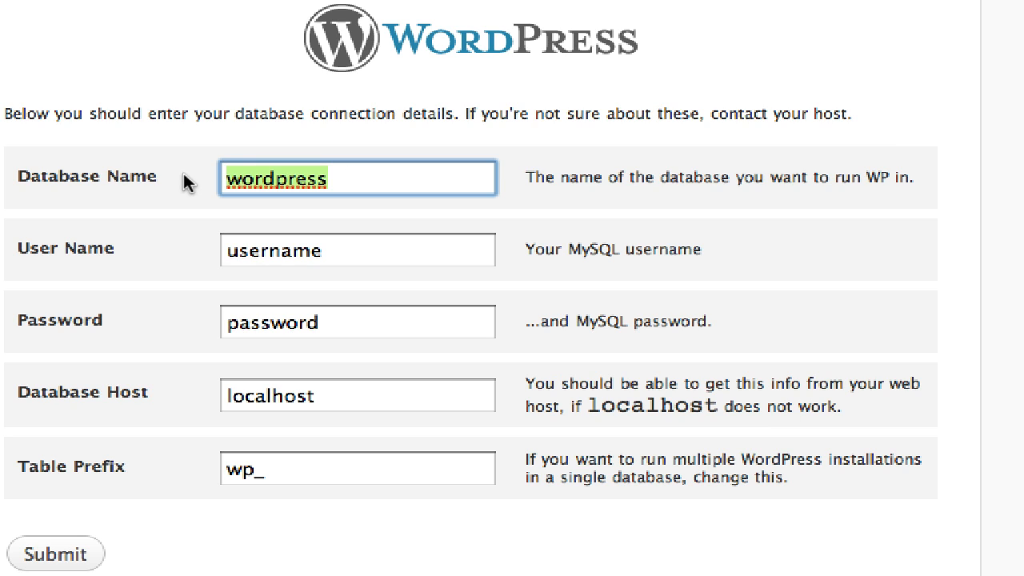
{"action": "left_click", "coordinate": [417, 186]}
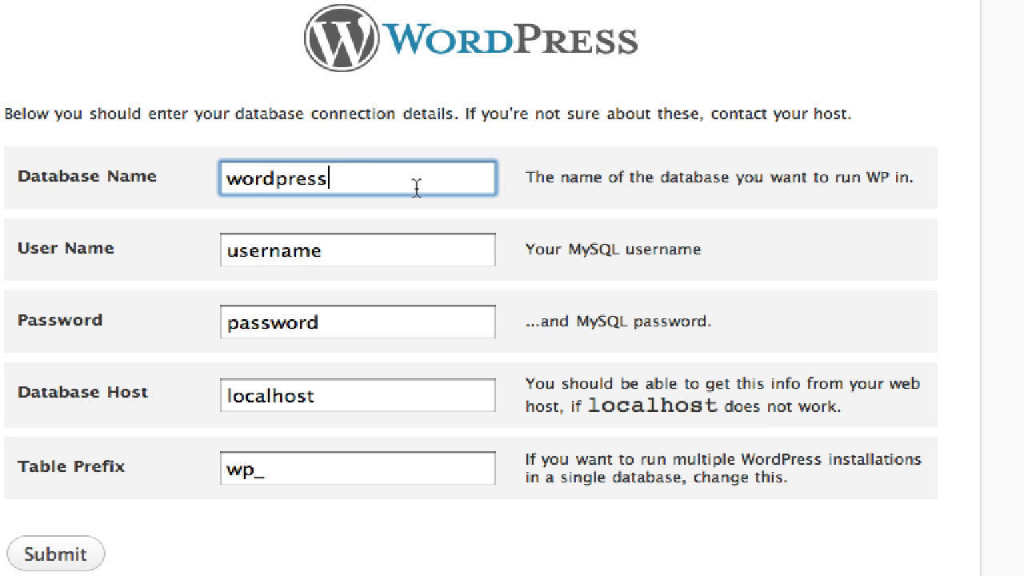
{"action": "left_click", "coordinate": [368, 259]}
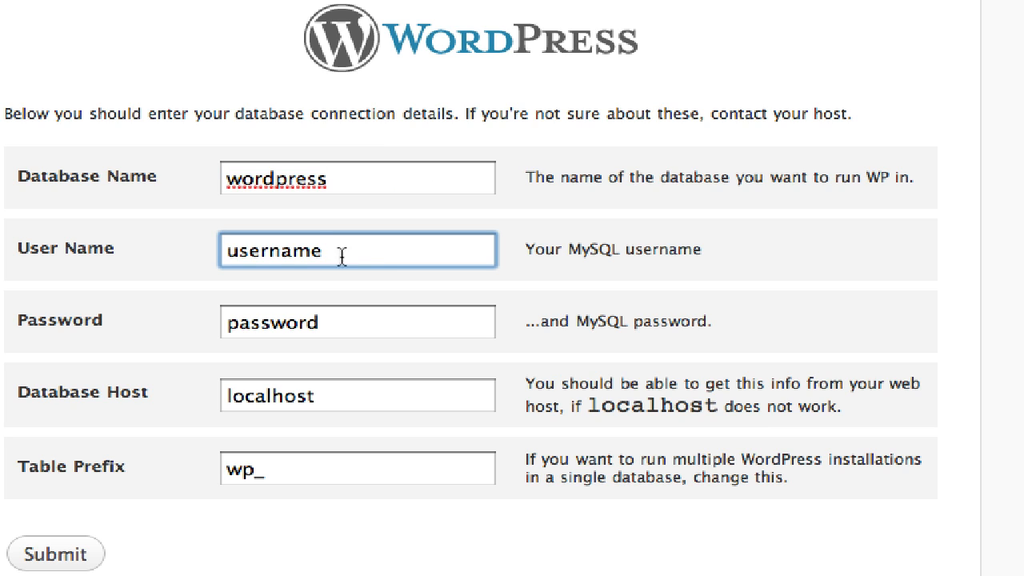
{"action": "double_click", "coordinate": [342, 256]}
{"action": "type", "text": "root"}
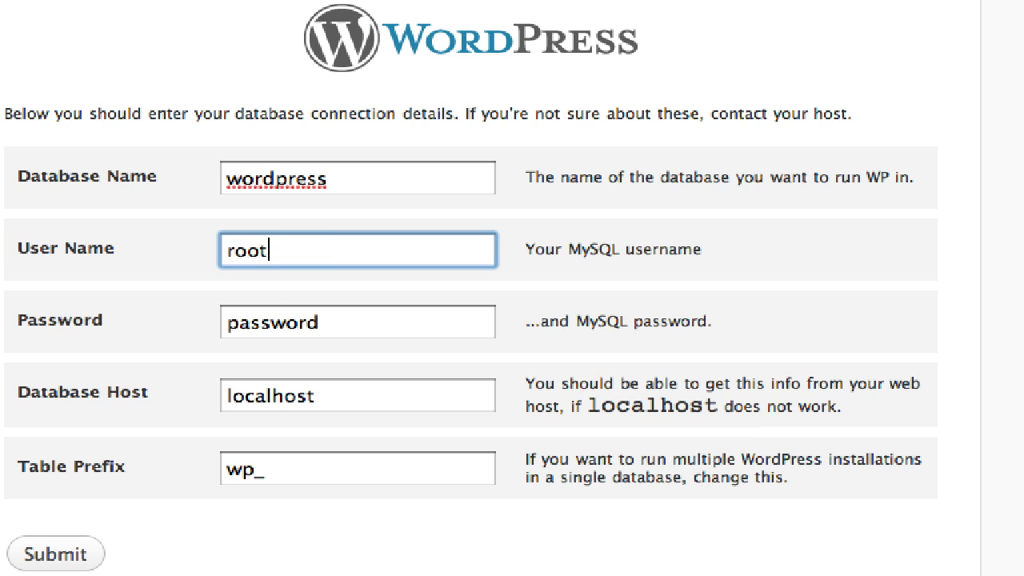
{"action": "key", "text": "Tab"}
{"action": "type", "text": "root"}
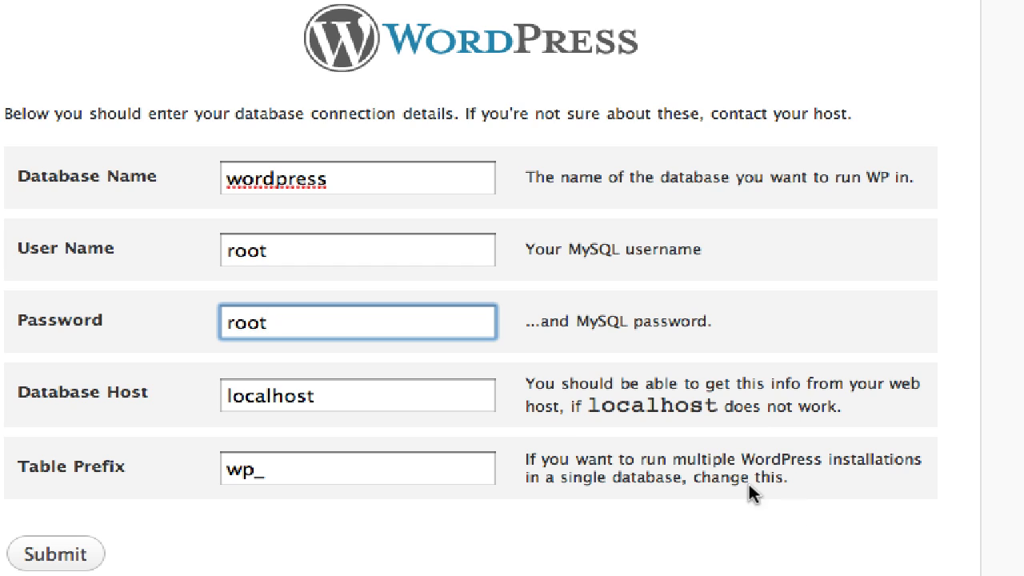
{"action": "left_click", "coordinate": [439, 401]}
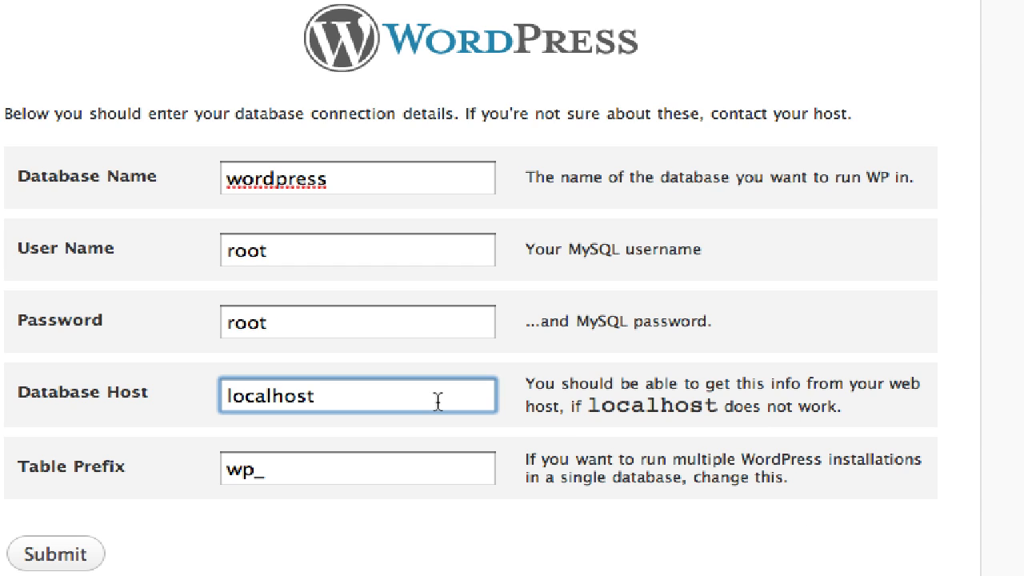
{"action": "left_click_drag", "start_coordinate": [438, 401], "coordinate": [131, 368]}
{"action": "left_click", "coordinate": [327, 400]}
{"action": "left_click", "coordinate": [309, 472]}
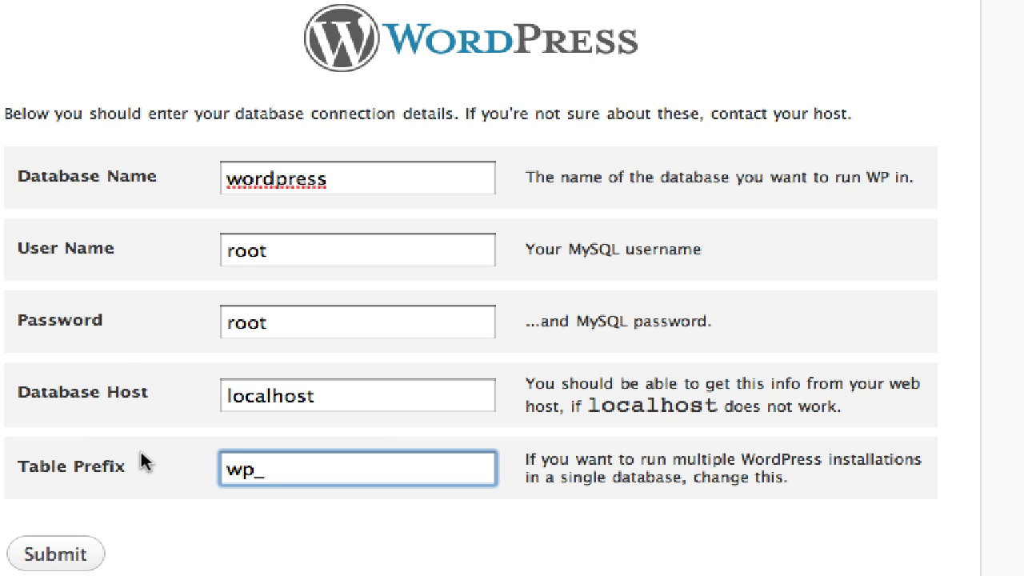
{"action": "left_click", "coordinate": [64, 567]}
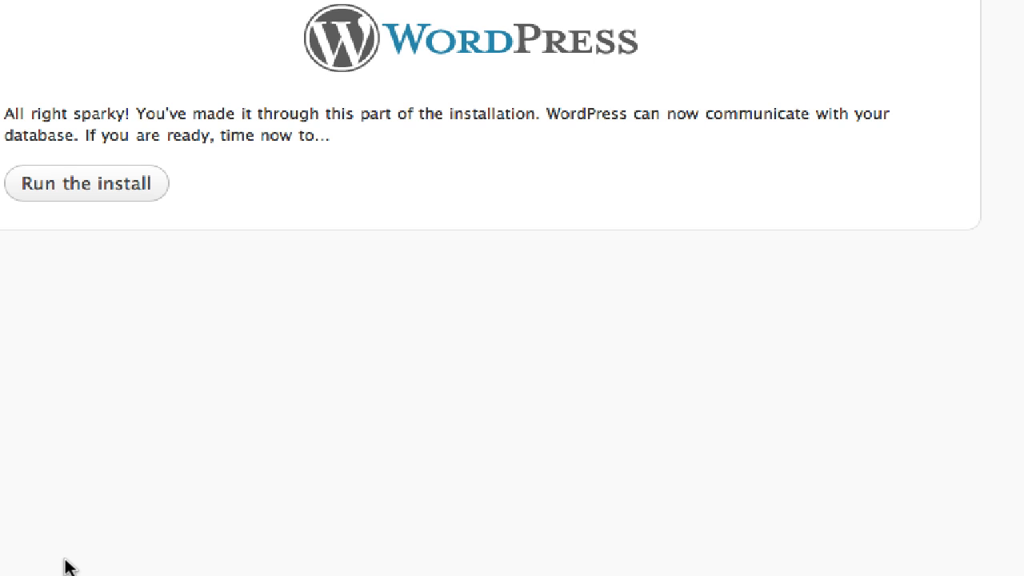
Run the install and set the Site Title to 'test blogs', keeping username admin.
{"action": "left_click", "coordinate": [34, 187]}
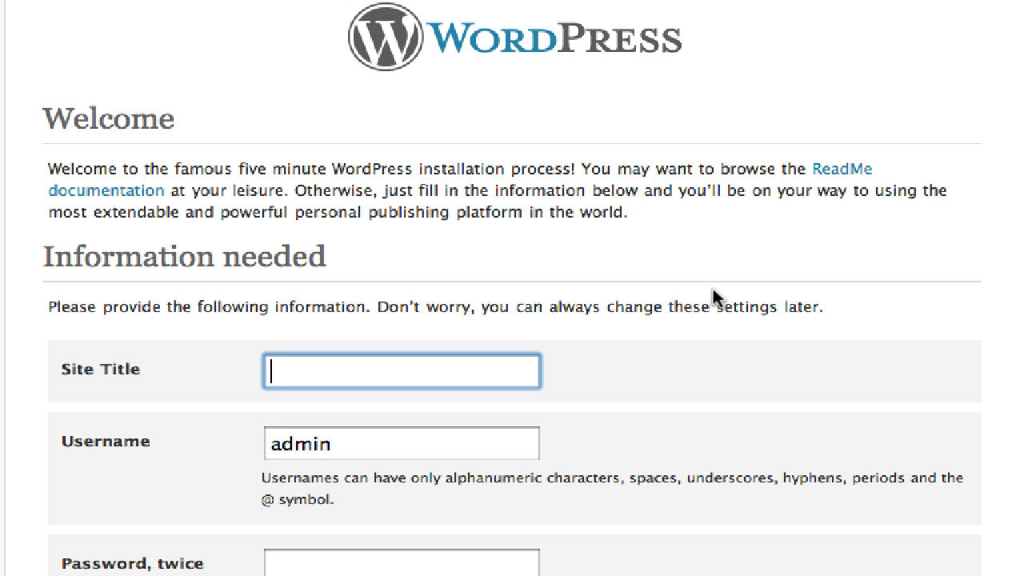
{"action": "type", "text": "test blogs"}
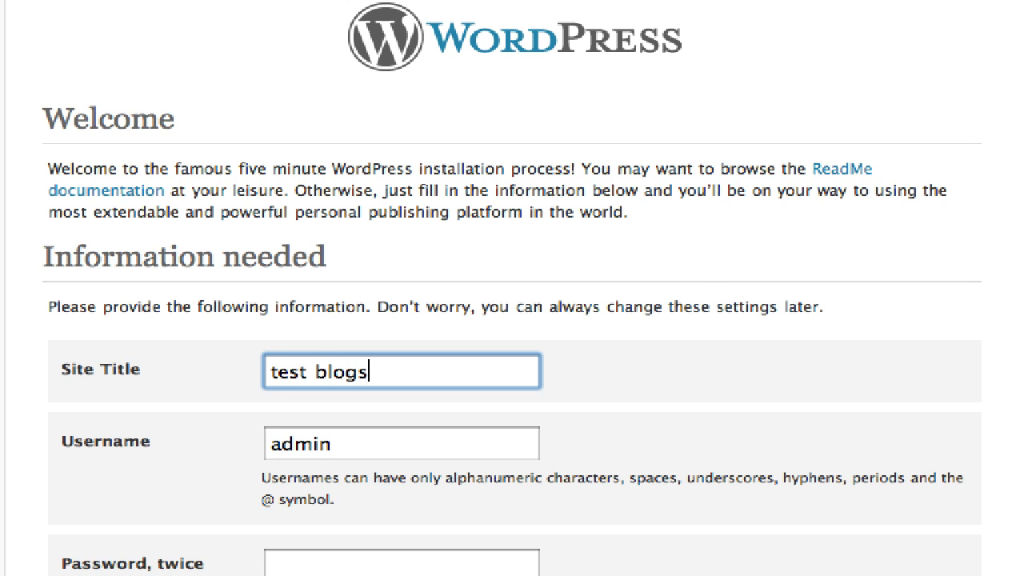
{"action": "key", "text": "Tab"}
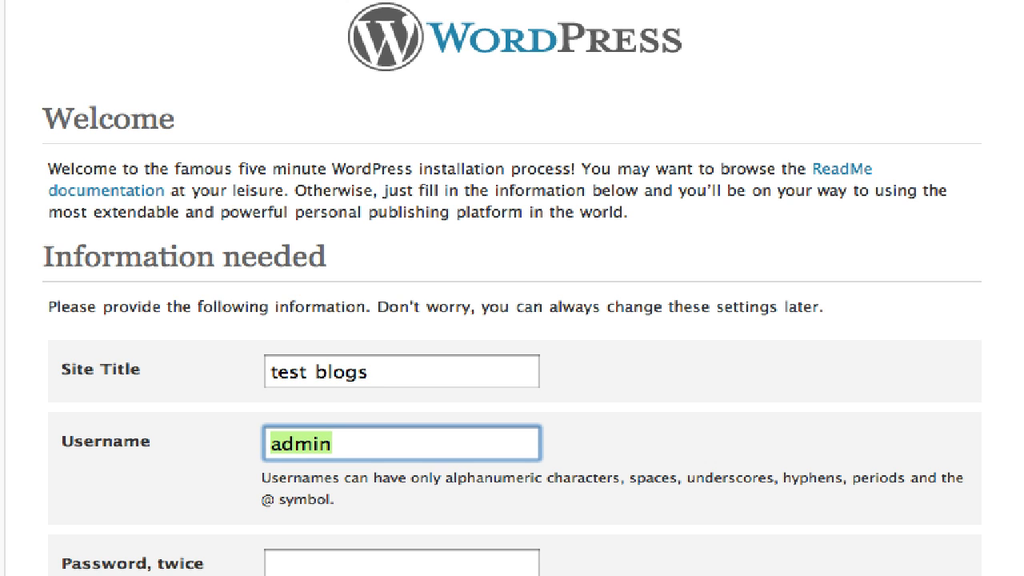
{"action": "key", "text": "Tab"}
{"action": "scroll", "coordinate": [512, 288], "scroll_direction": "down", "scroll_amount": 5}
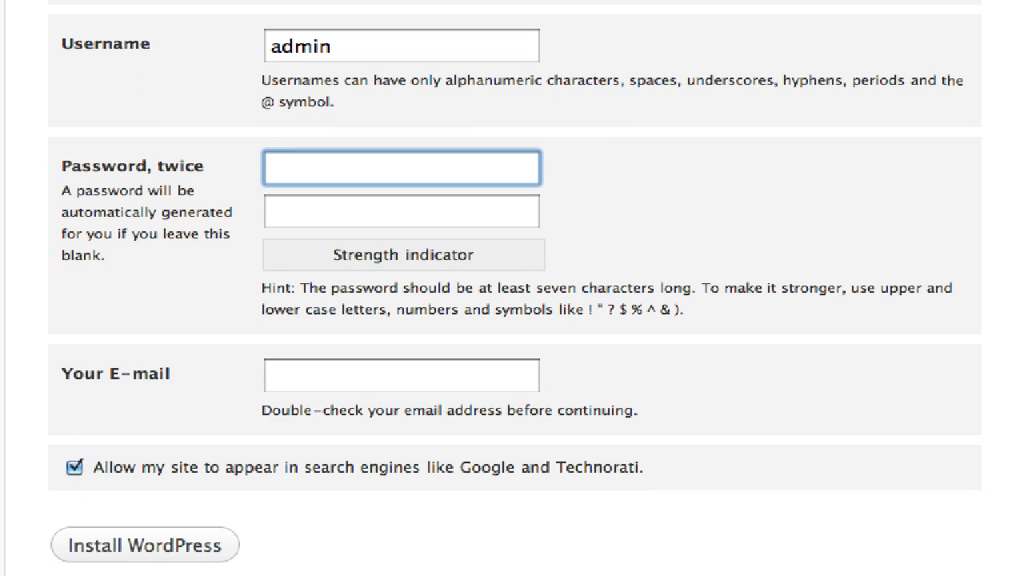
Enter the admin password twice and an e-mail address, then install WordPress.
{"action": "type", "text": "•••••"}
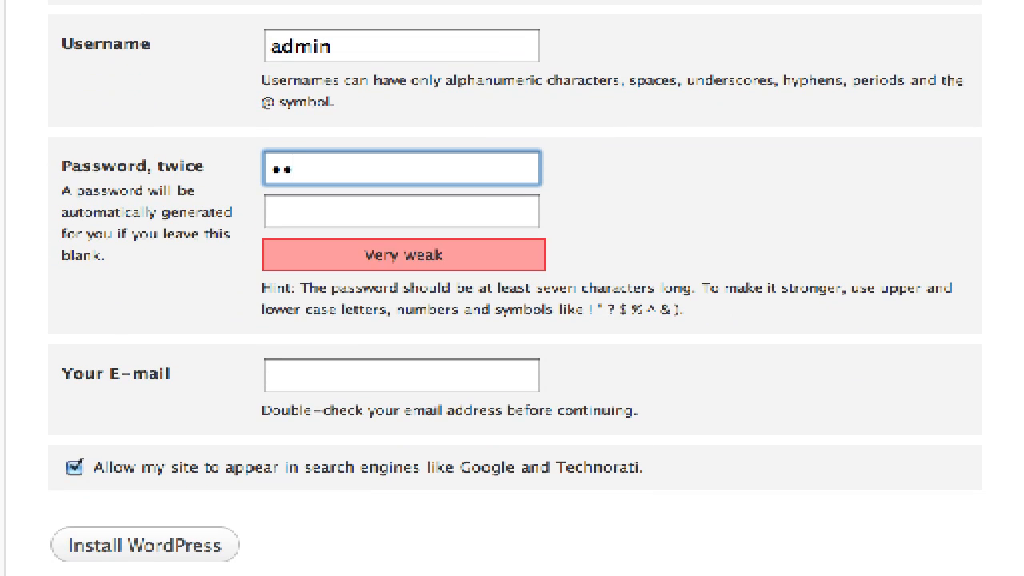
{"action": "key", "text": "Tab"}
{"action": "type", "text": "•••••"}
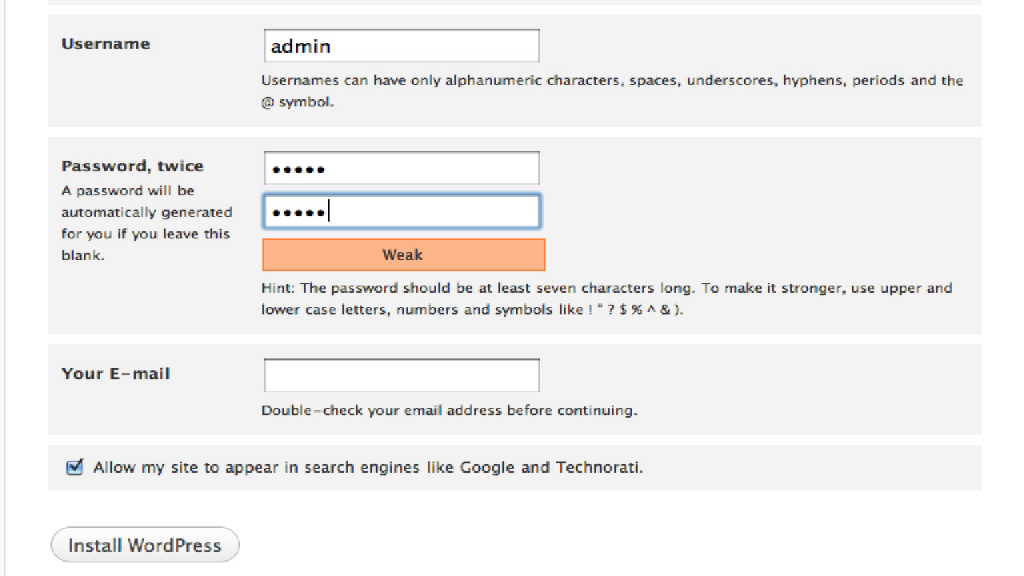
{"action": "key", "text": "Tab"}
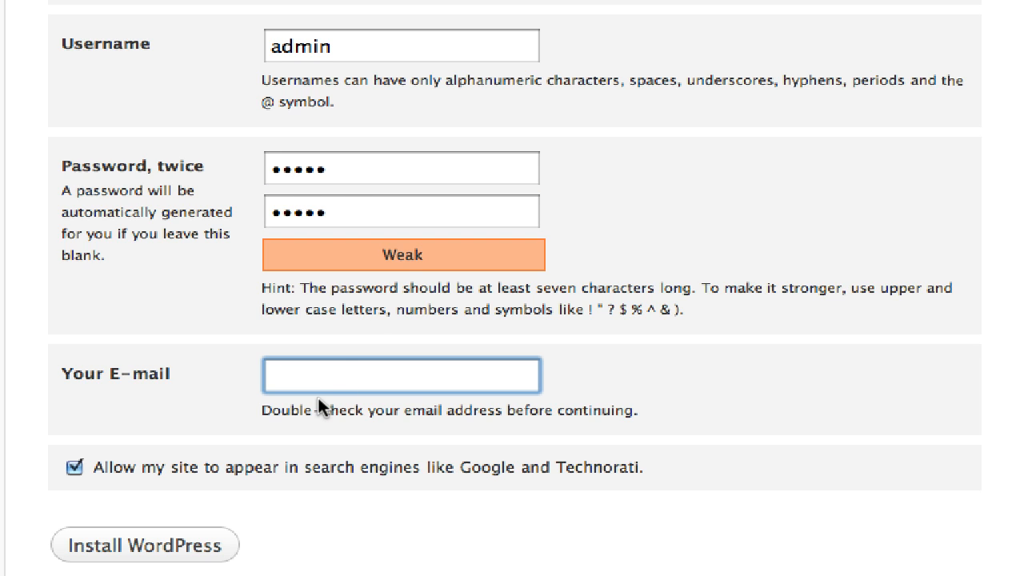
{"action": "type", "text": "test@test.com"}
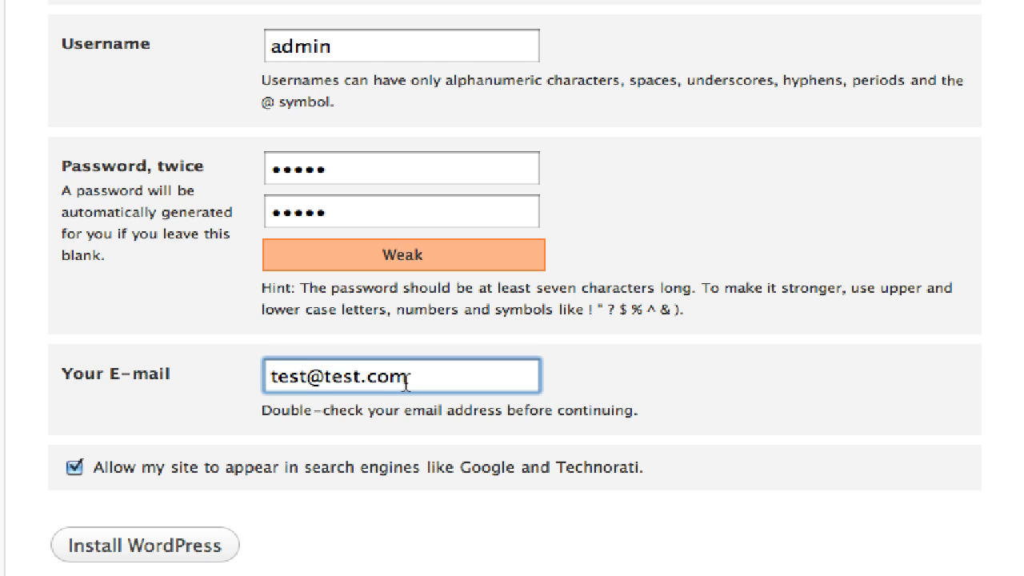
{"action": "left_click", "coordinate": [170, 548]}
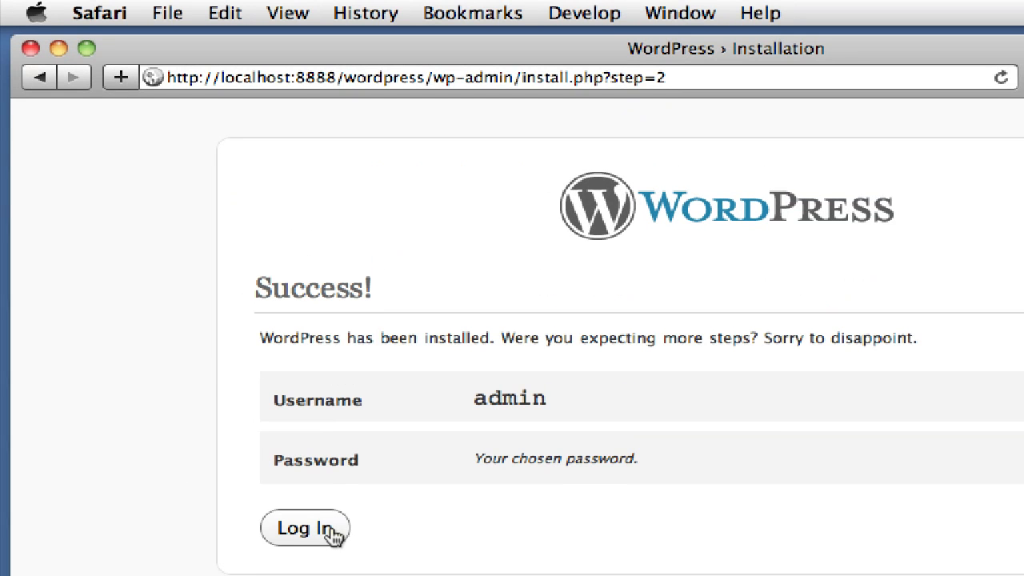
Log in as admin with the account password and decline Safari's offer to save it.
{"action": "left_click", "coordinate": [331, 533]}
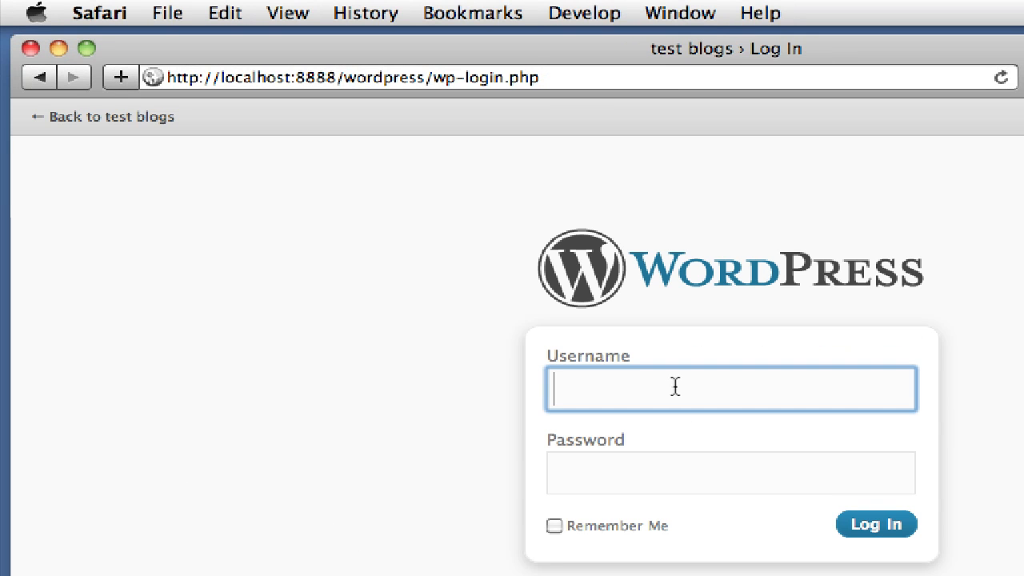
{"action": "type", "text": "admin"}
{"action": "key", "text": "Tab"}
{"action": "type", "text": "admin"}
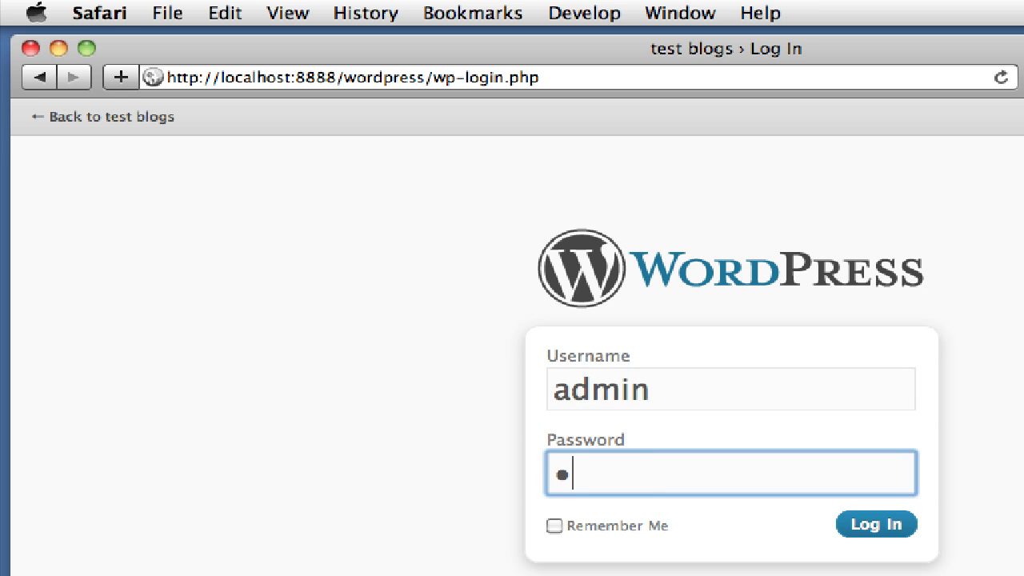
{"action": "left_click", "coordinate": [876, 524]}
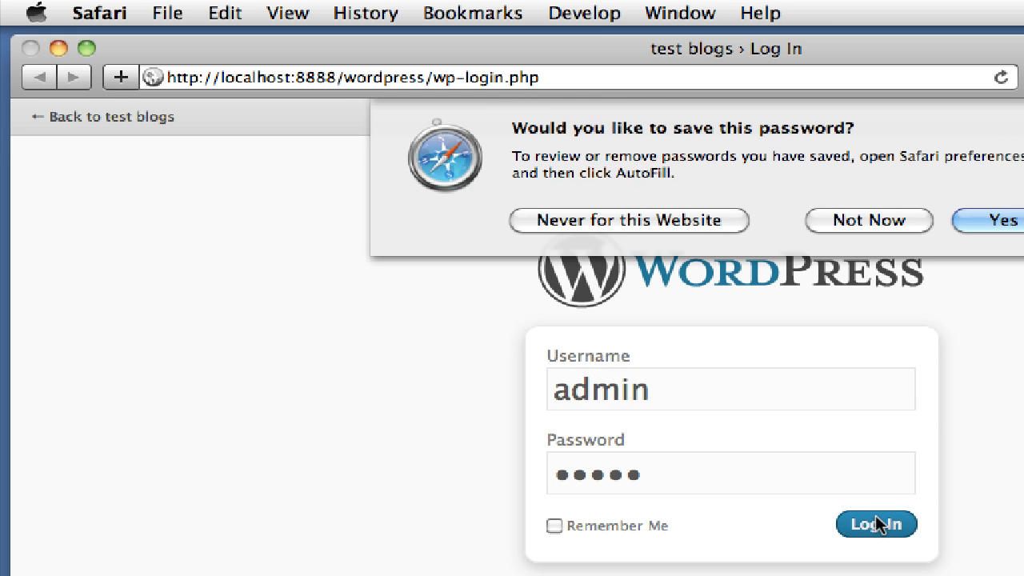
{"action": "left_click", "coordinate": [866, 219]}
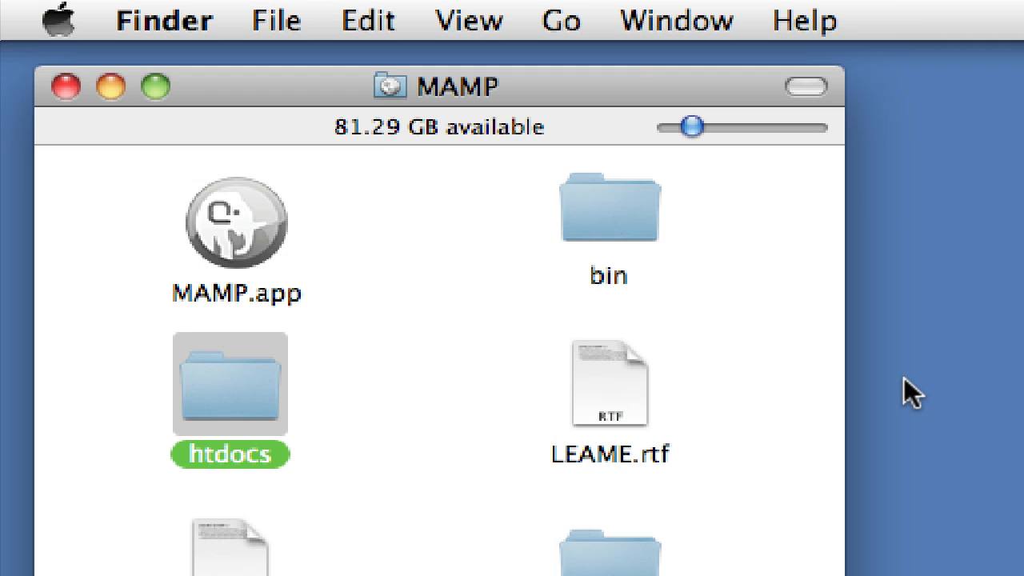
Open the htdocs folder in the MAMP window to list its wordpress folder.
{"action": "left_click", "coordinate": [437, 345]}
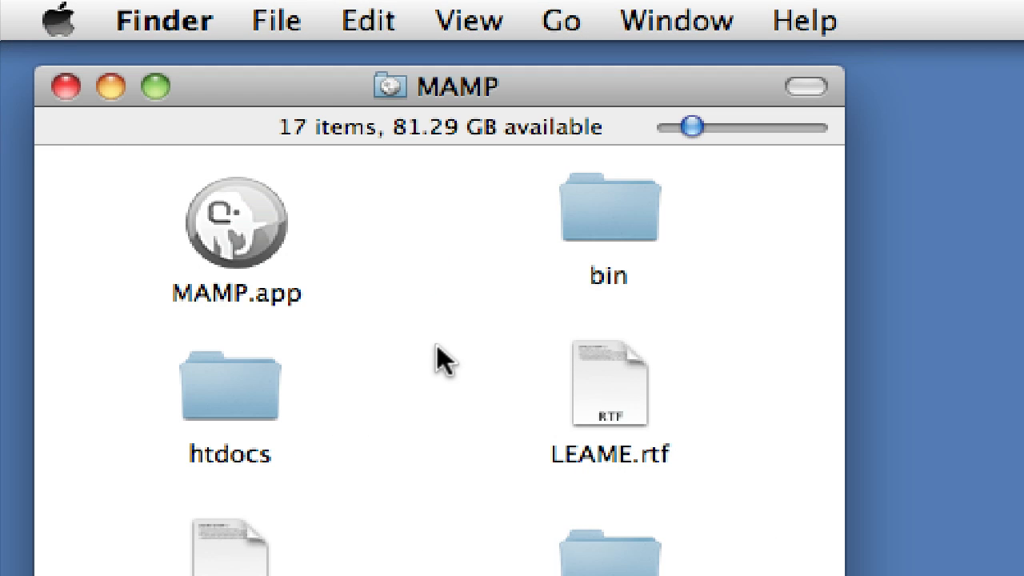
{"action": "double_click", "coordinate": [215, 395]}
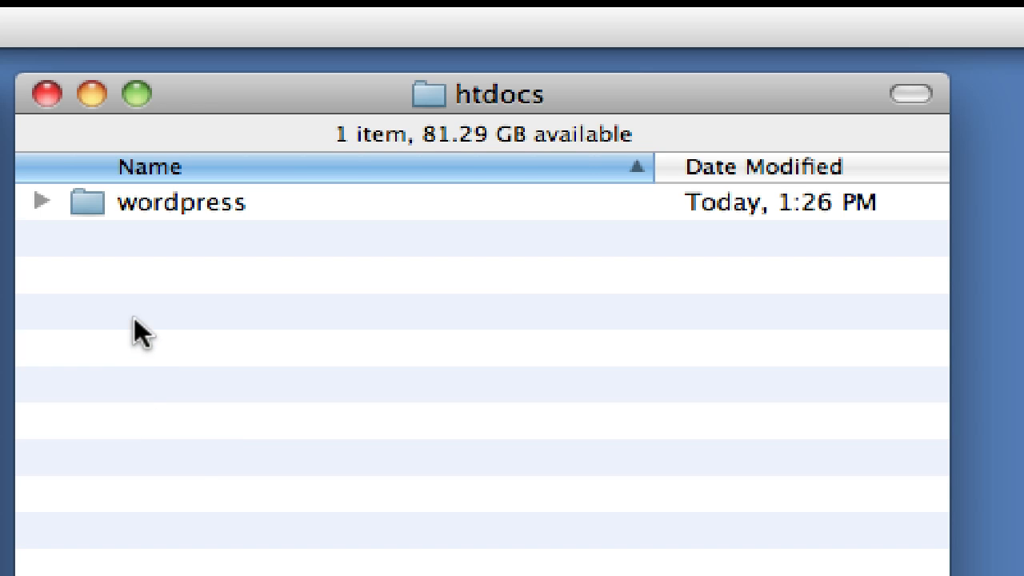
Browse wordpress > wp-content > themes and select the twentyten theme folder.
{"action": "left_click", "coordinate": [153, 203]}
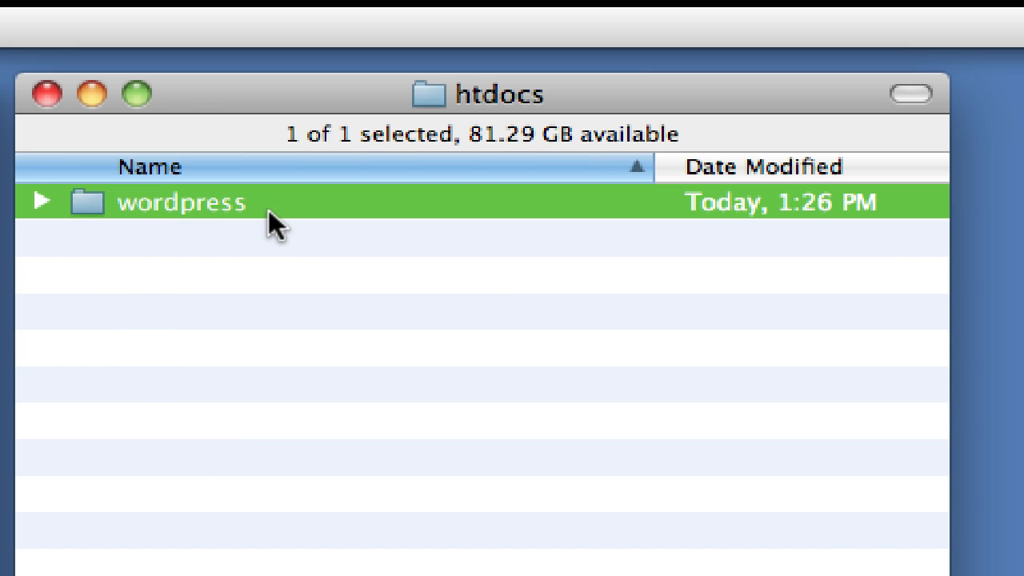
{"action": "left_click", "coordinate": [42, 203]}
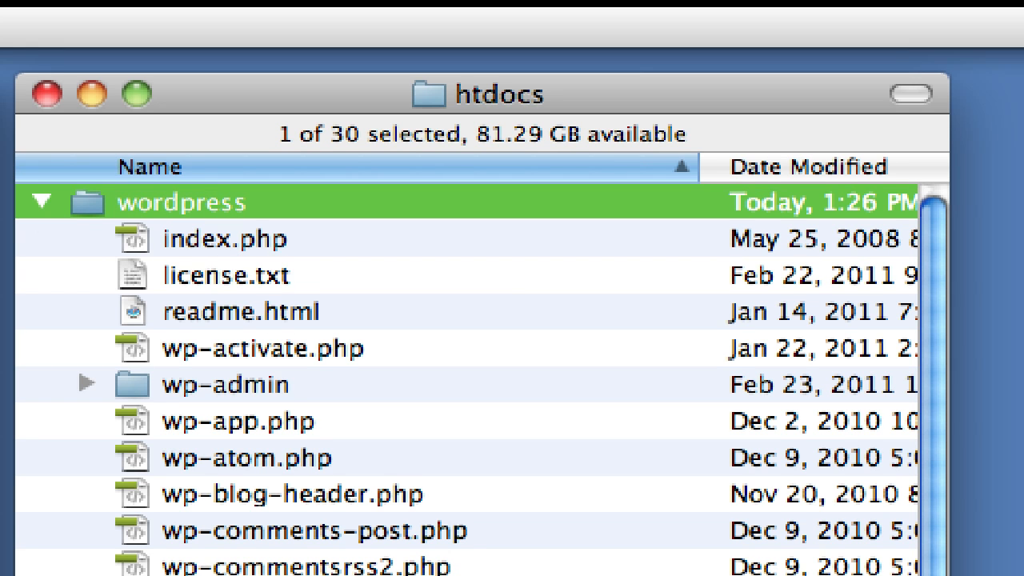
{"action": "left_click", "coordinate": [240, 574]}
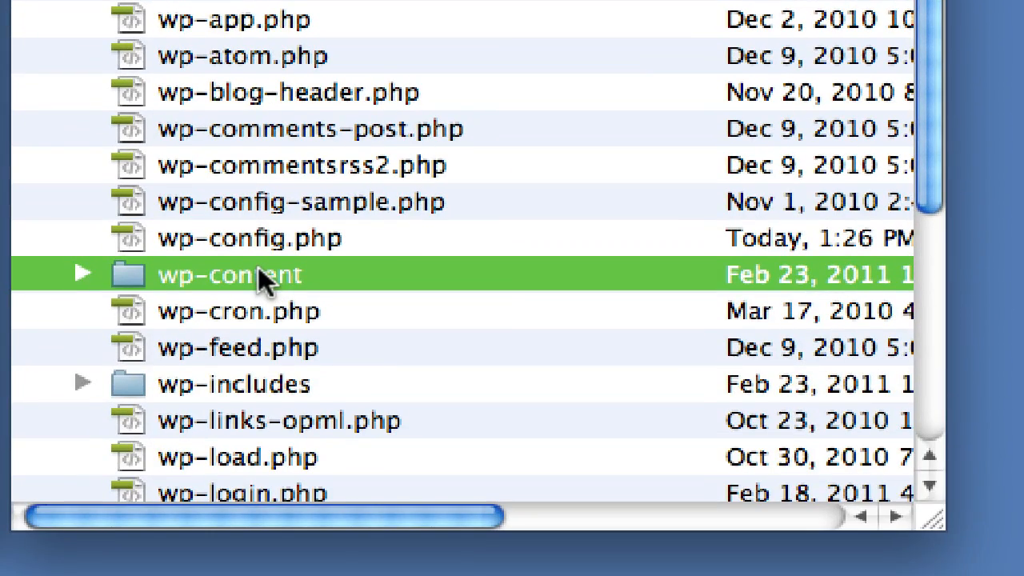
{"action": "double_click", "coordinate": [258, 268]}
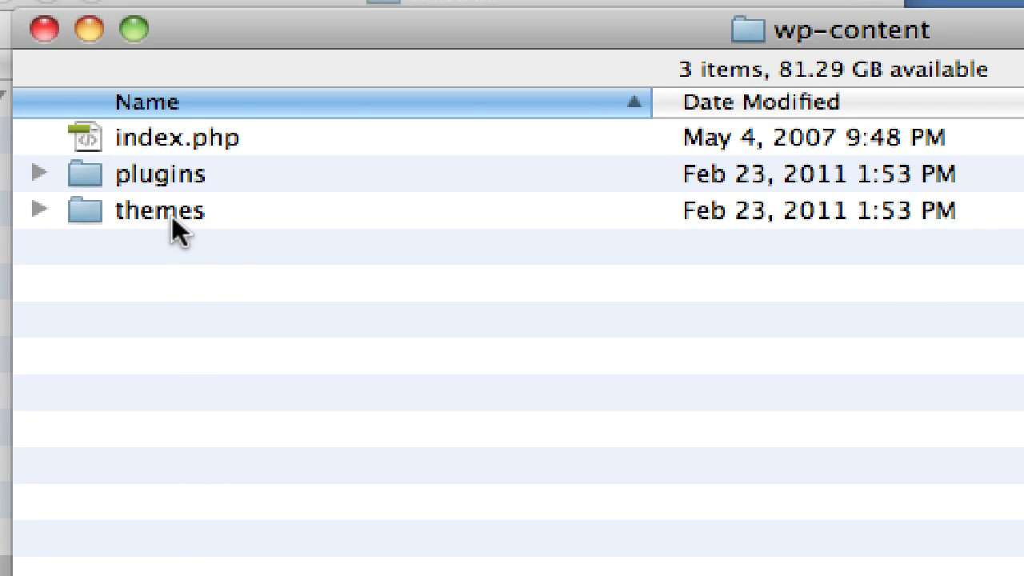
{"action": "left_click", "coordinate": [197, 30]}
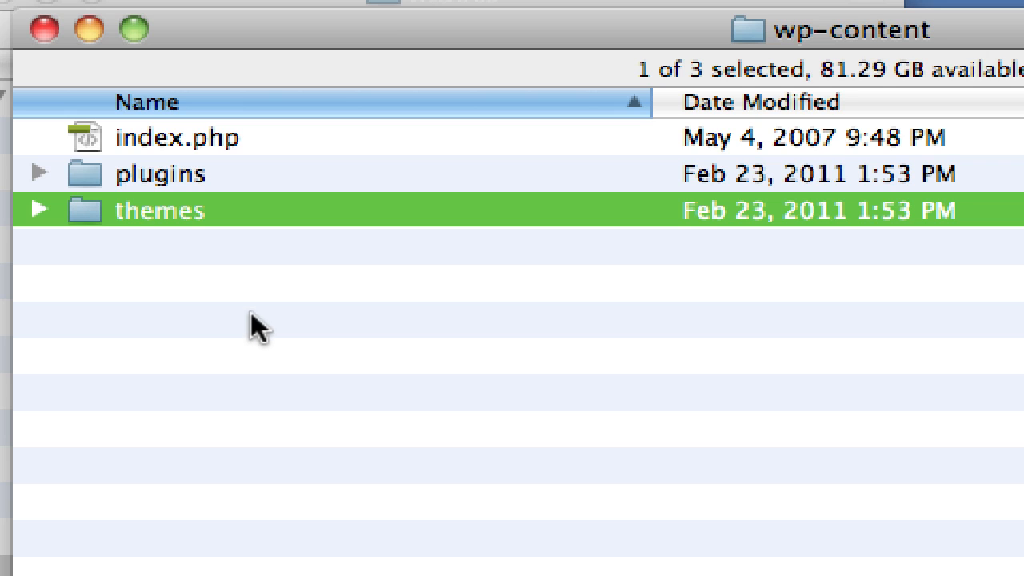
{"action": "double_click", "coordinate": [156, 210]}
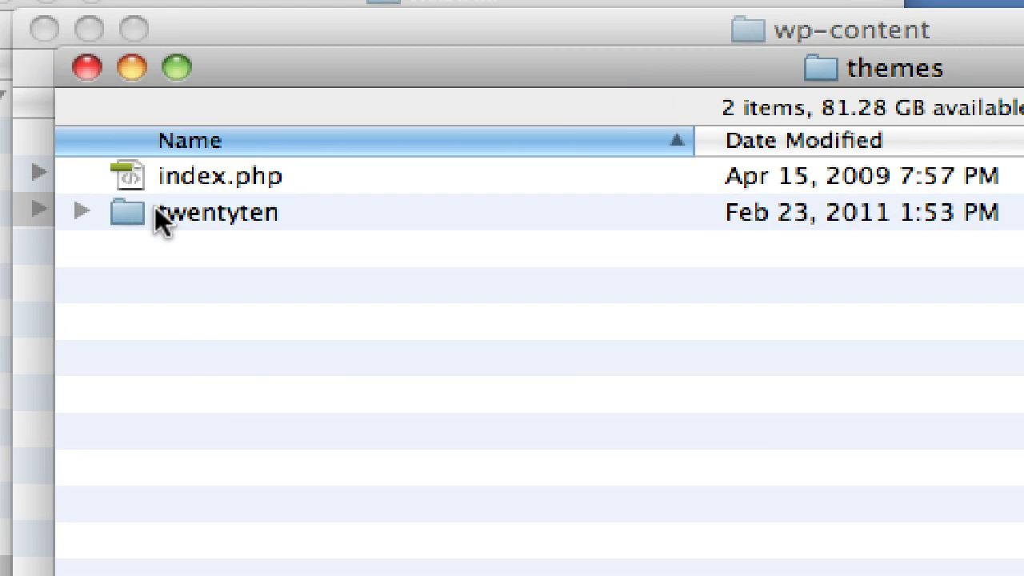
{"action": "left_click", "coordinate": [200, 214]}
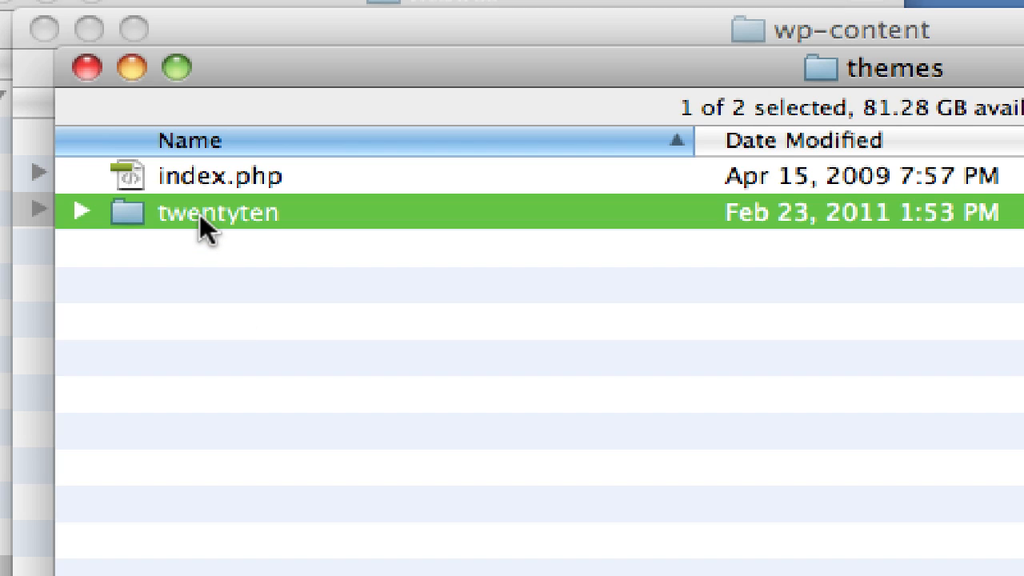